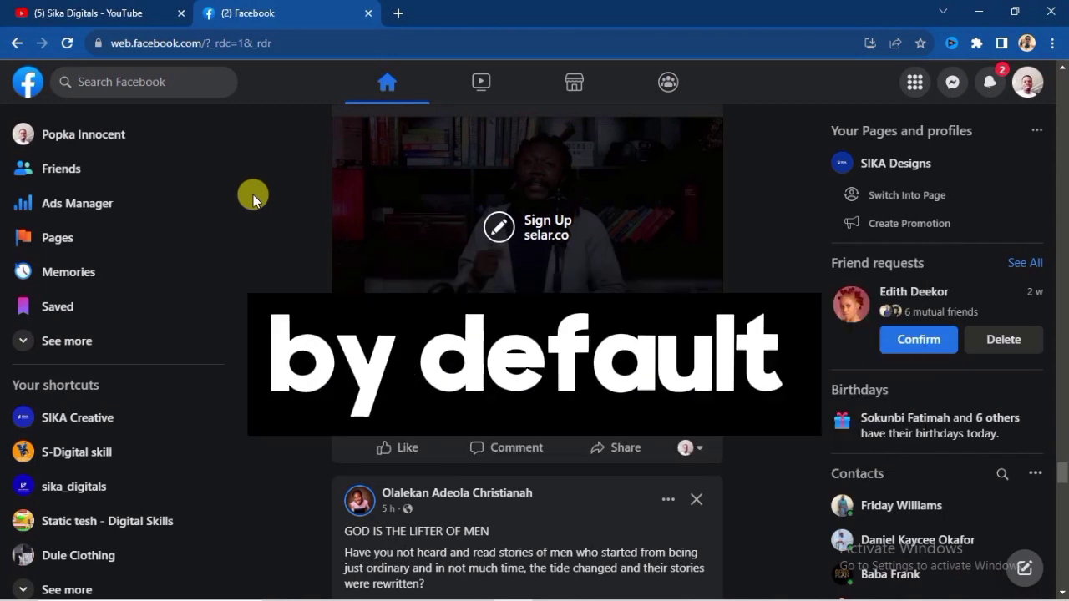
Open Ads Manager and start a new campaign with the Engagement objective
{"action": "left_click", "coordinate": [57, 205]}
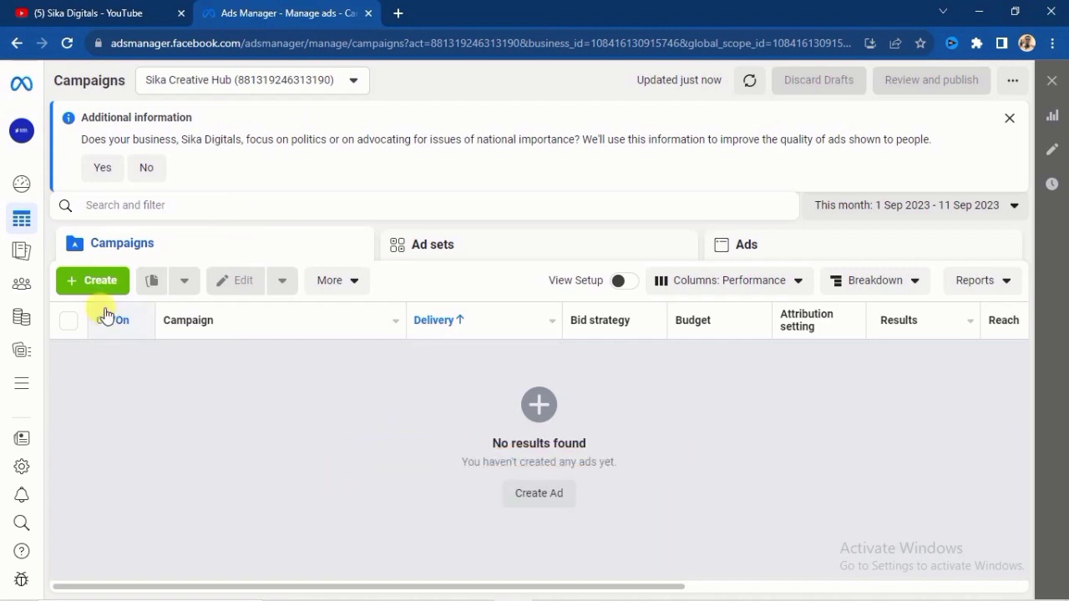
{"action": "left_click", "coordinate": [98, 282]}
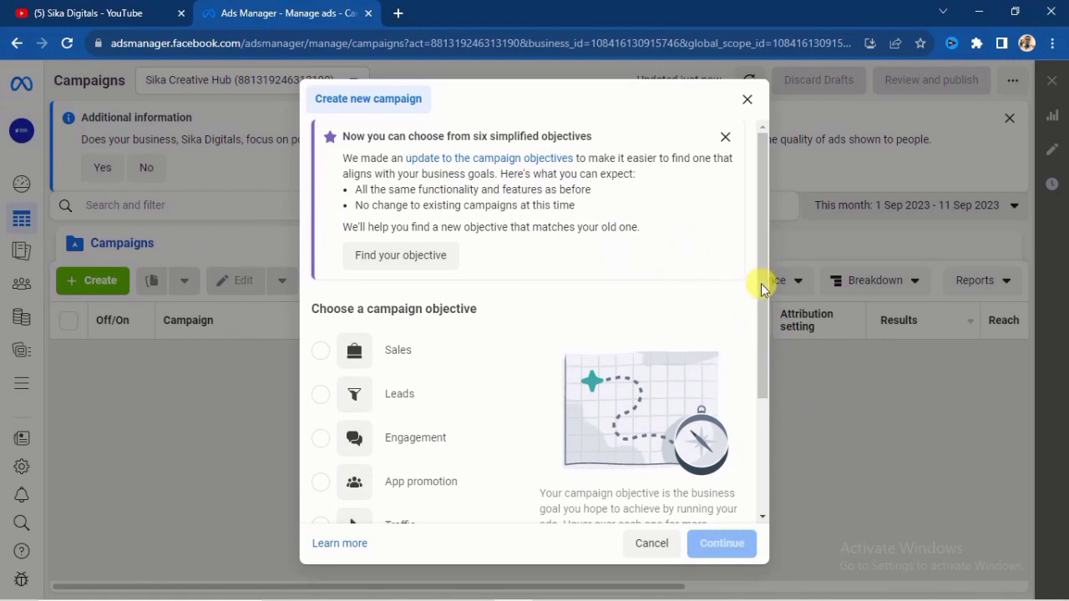
{"action": "scroll", "coordinate": [760, 334], "scroll_direction": "down", "scroll_amount": 2}
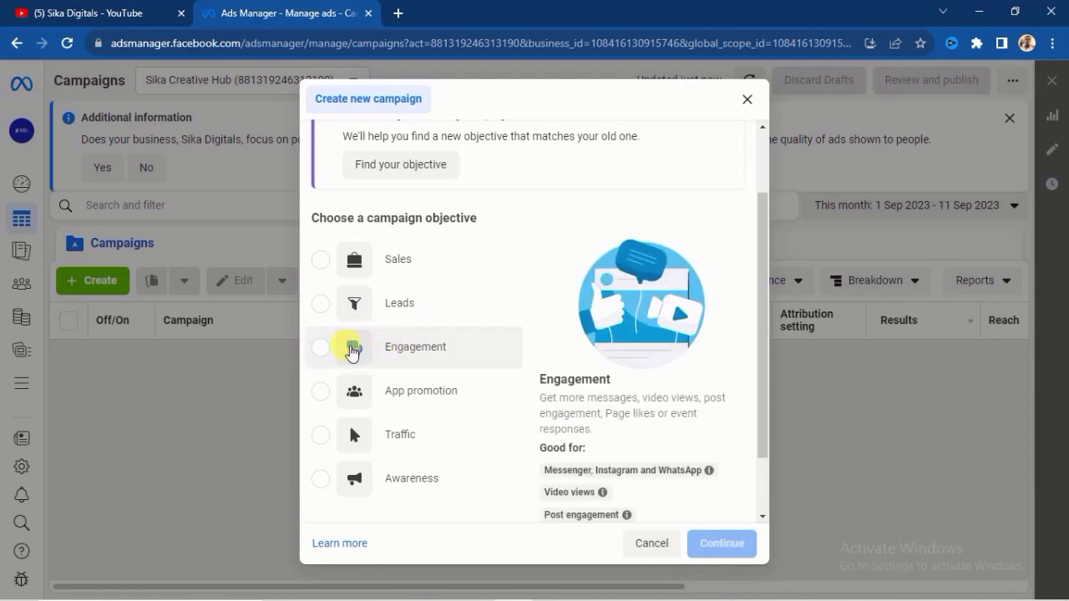
{"action": "left_click", "coordinate": [322, 352]}
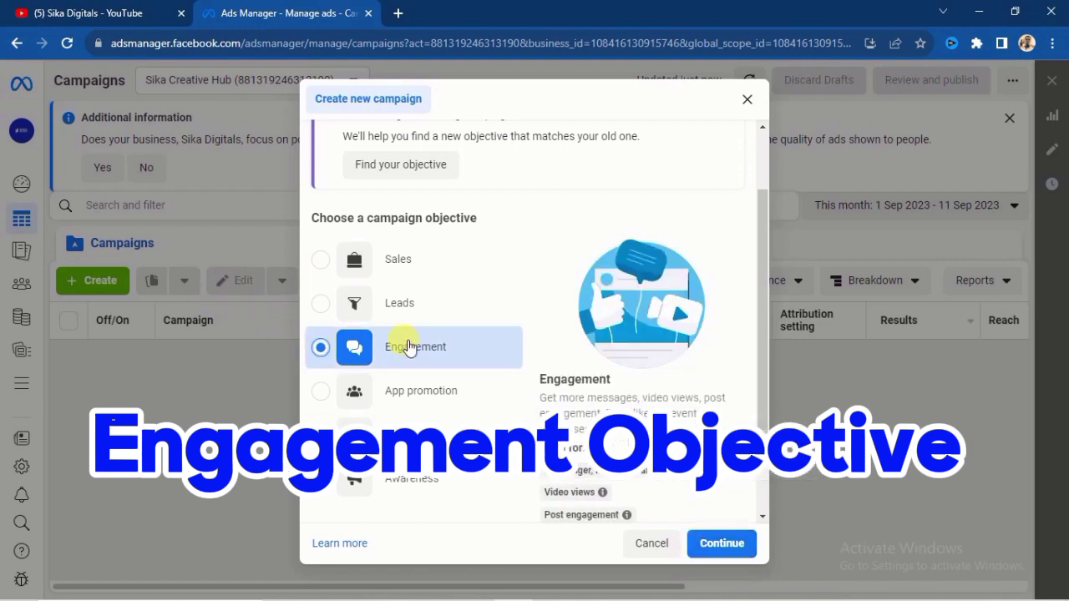
{"action": "left_click", "coordinate": [722, 544]}
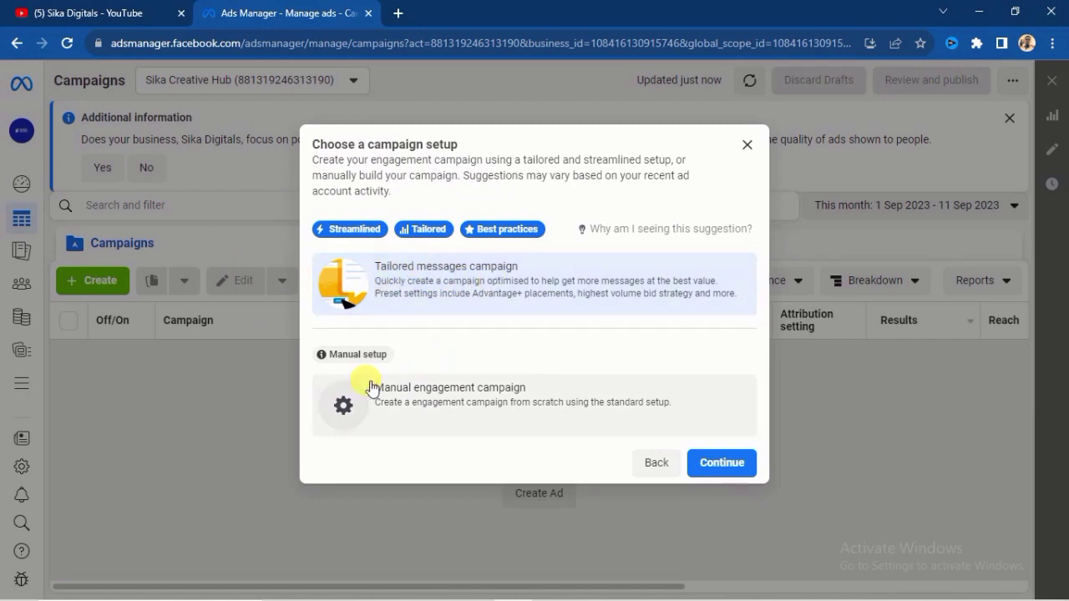
Choose the manual engagement campaign setup and continue to the campaign settings
{"action": "mouse_move", "coordinate": [335, 360]}
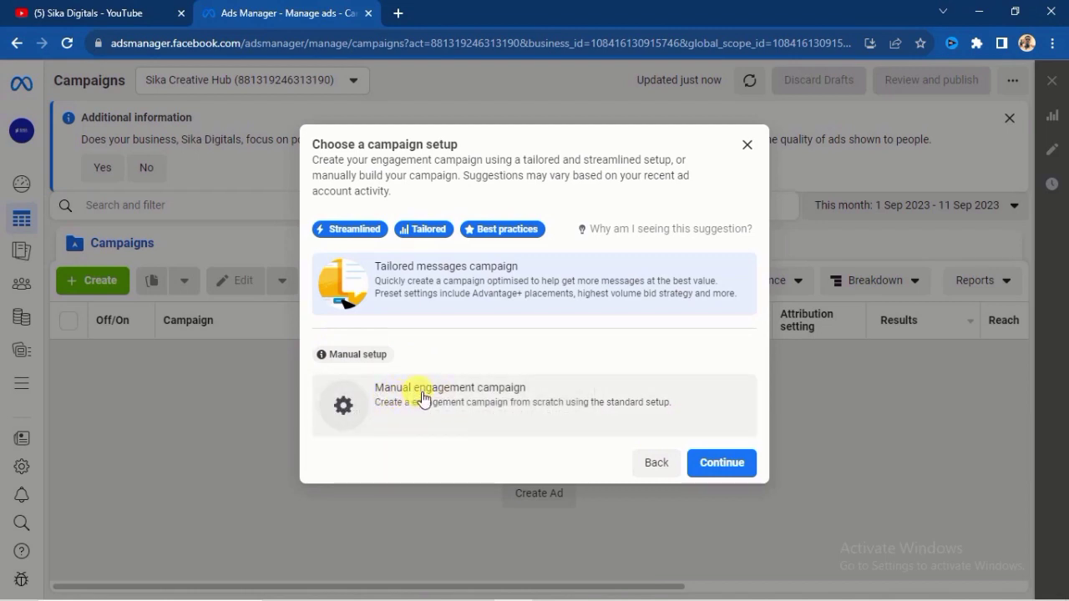
{"action": "left_click", "coordinate": [440, 400]}
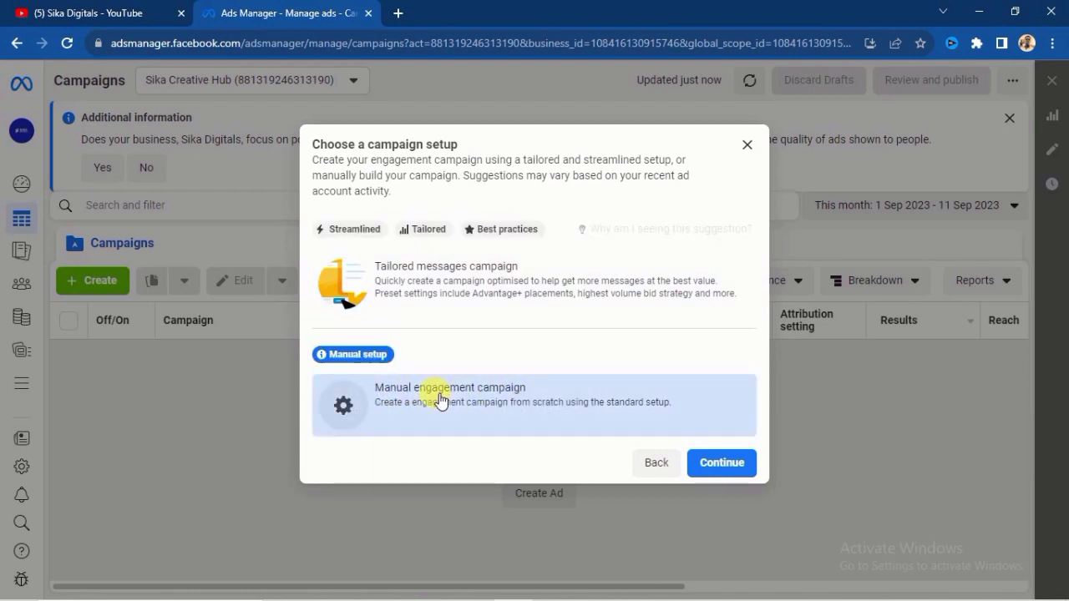
{"action": "left_click", "coordinate": [722, 465]}
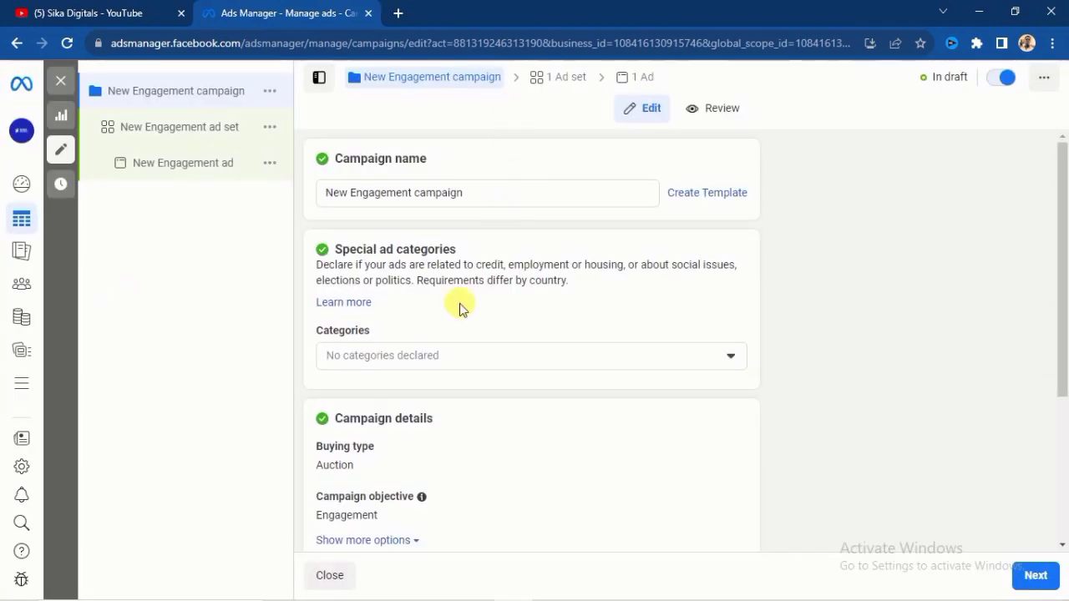
Name the campaign "page followers" and continue to the ad set settings
{"action": "left_click", "coordinate": [445, 191]}
{"action": "left_click_drag", "start_coordinate": [445, 191], "coordinate": [325, 204]}
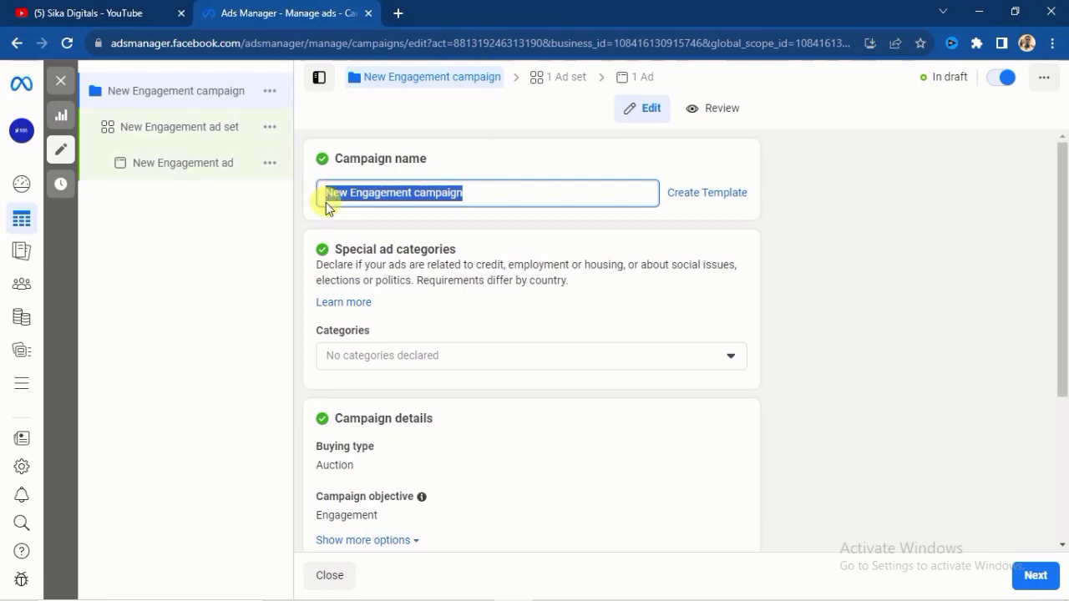
{"action": "type", "text": "page followers"}
{"action": "scroll", "coordinate": [443, 370], "scroll_direction": "down", "scroll_amount": 3}
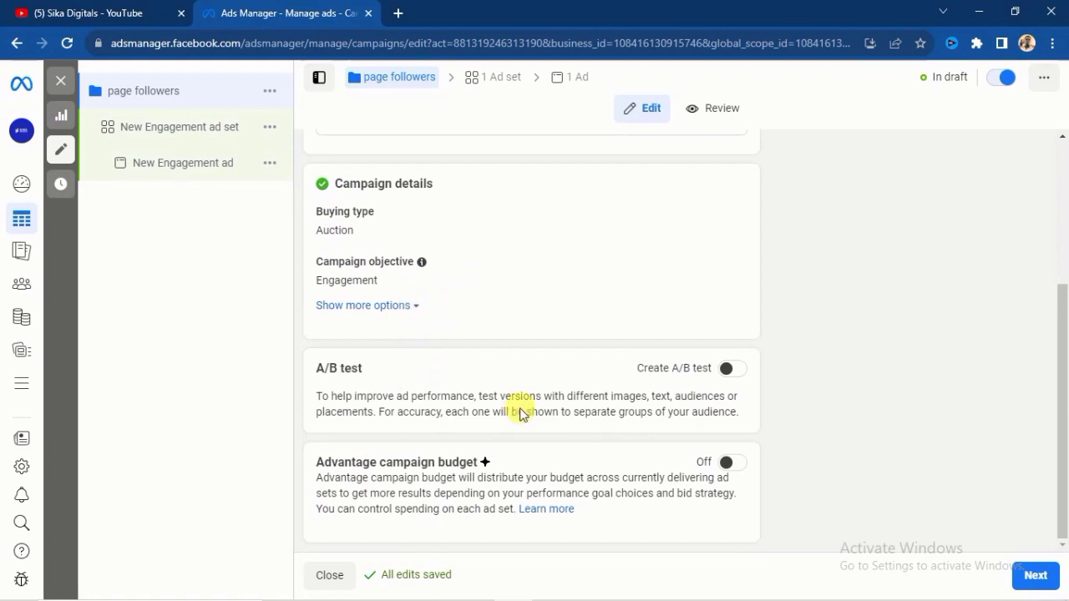
{"action": "left_click", "coordinate": [1033, 577]}
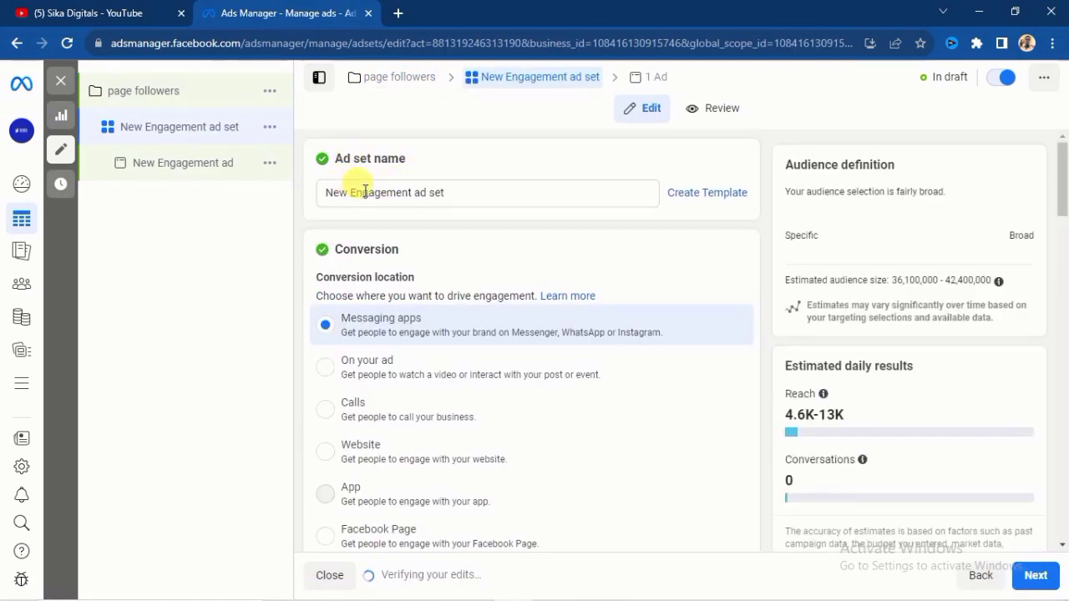
Rename the ad set as "page followers"
{"action": "left_click", "coordinate": [418, 191]}
{"action": "left_click_drag", "start_coordinate": [448, 193], "coordinate": [327, 194]}
{"action": "key", "text": "BackSpace"}
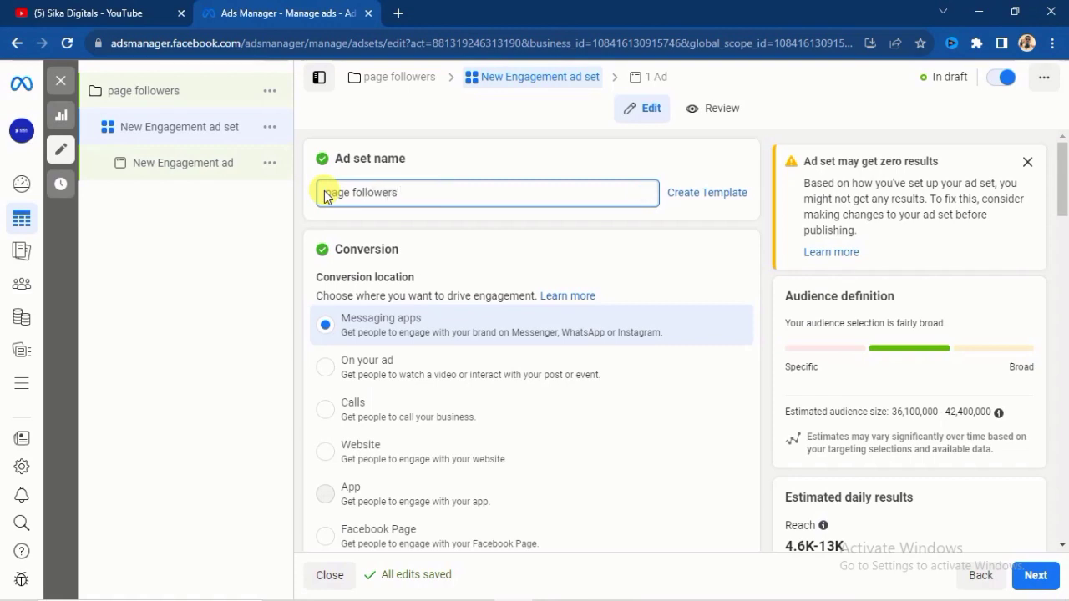
Set the ad set's conversion location to Facebook Page
{"action": "scroll", "coordinate": [321, 208], "scroll_direction": "down", "scroll_amount": 1}
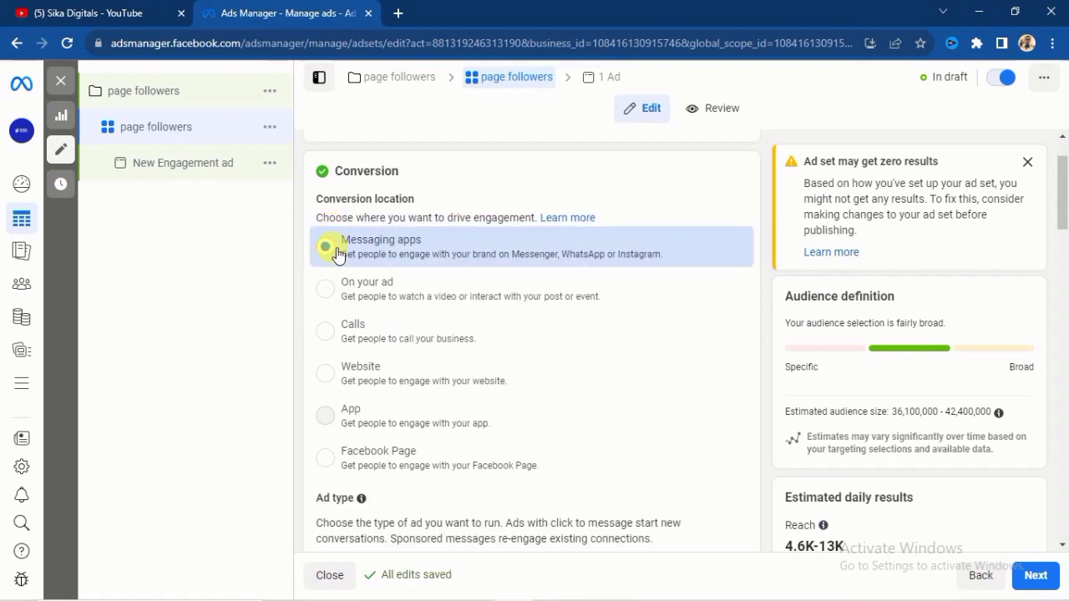
{"action": "left_click", "coordinate": [332, 241]}
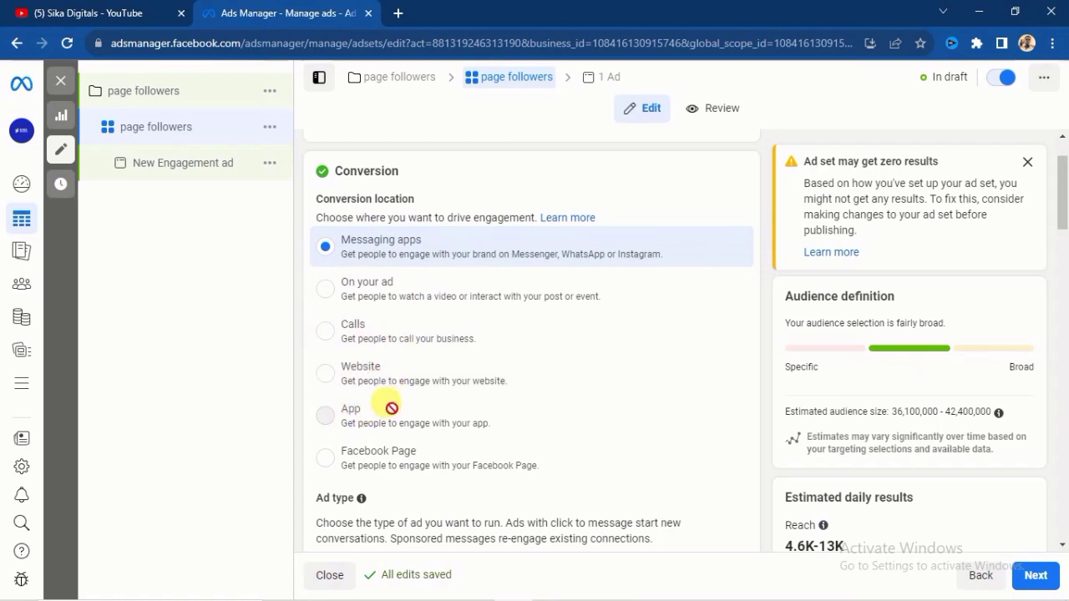
{"action": "scroll", "coordinate": [386, 415], "scroll_direction": "down", "scroll_amount": 1}
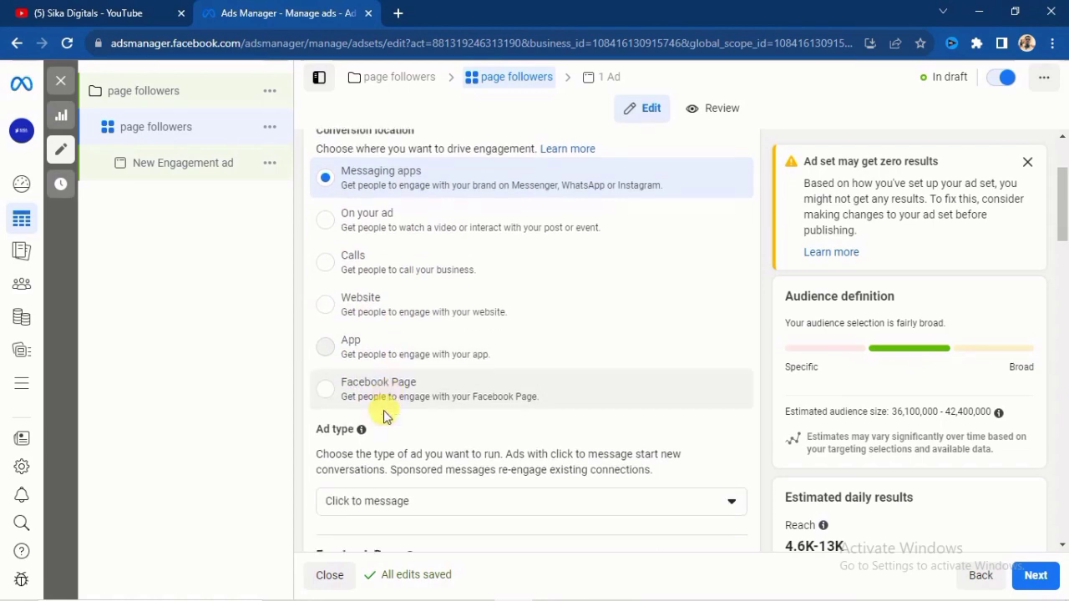
{"action": "left_click", "coordinate": [325, 383]}
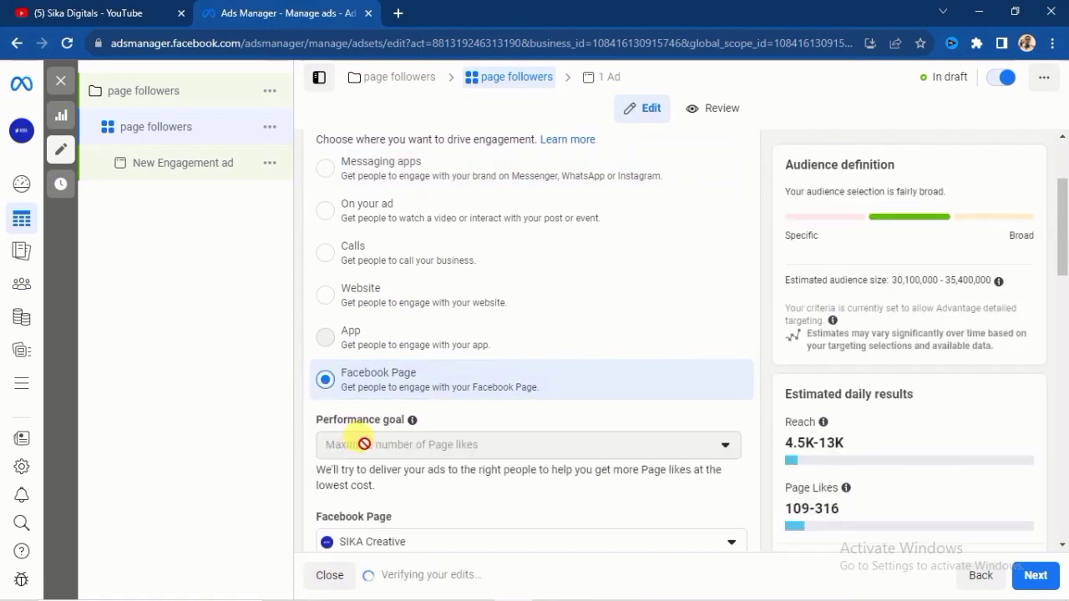
Check the Facebook Page choices for the ad set, keeping SIKA Creative selected
{"action": "scroll", "coordinate": [371, 434], "scroll_direction": "down", "scroll_amount": 1}
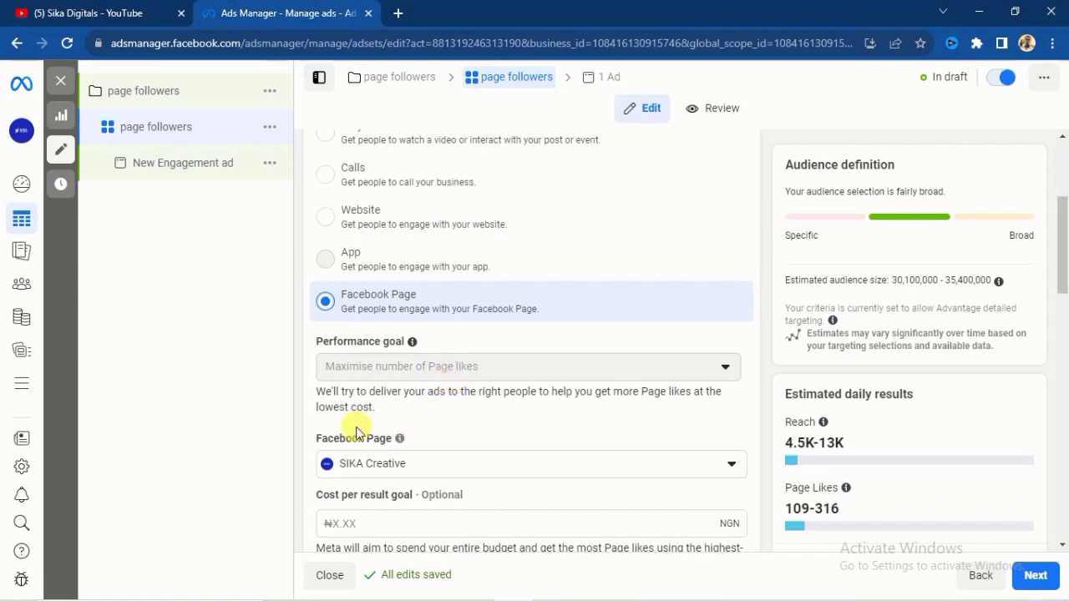
{"action": "scroll", "coordinate": [351, 426], "scroll_direction": "down", "scroll_amount": 2}
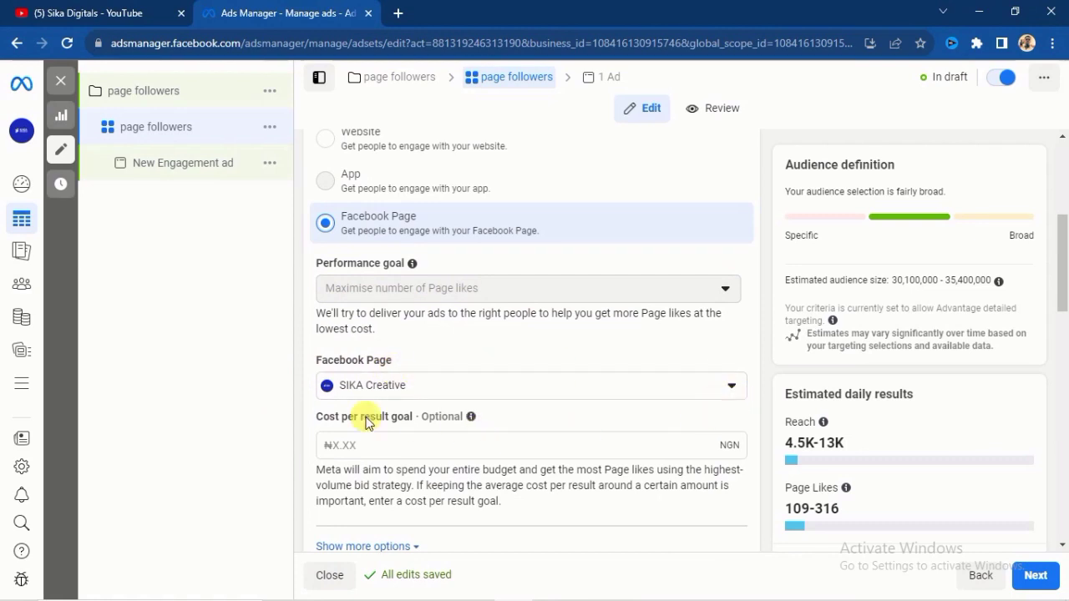
{"action": "left_click", "coordinate": [732, 389]}
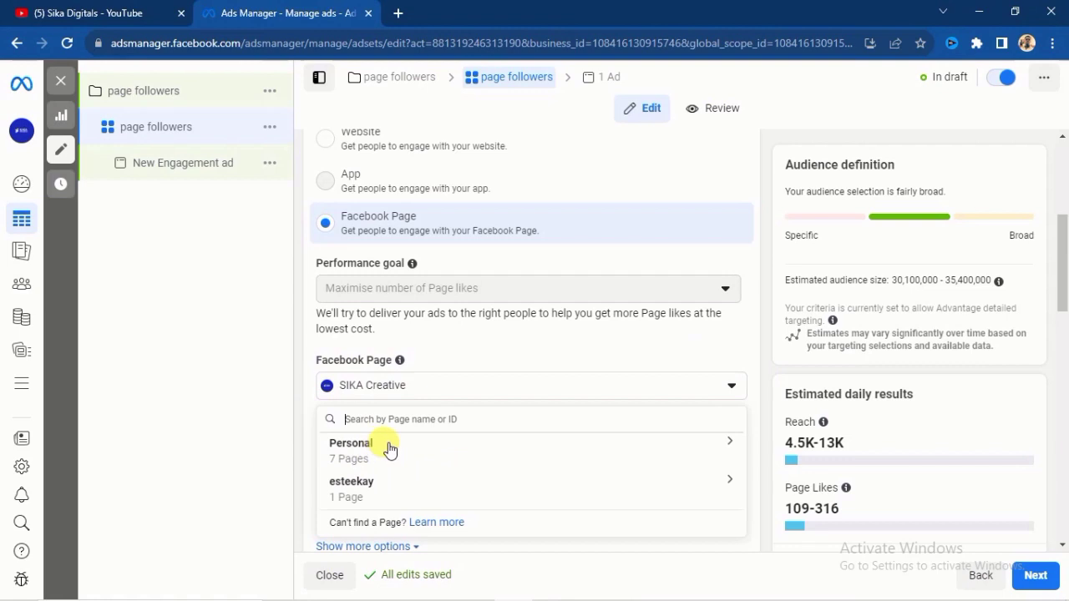
{"action": "left_click", "coordinate": [668, 390]}
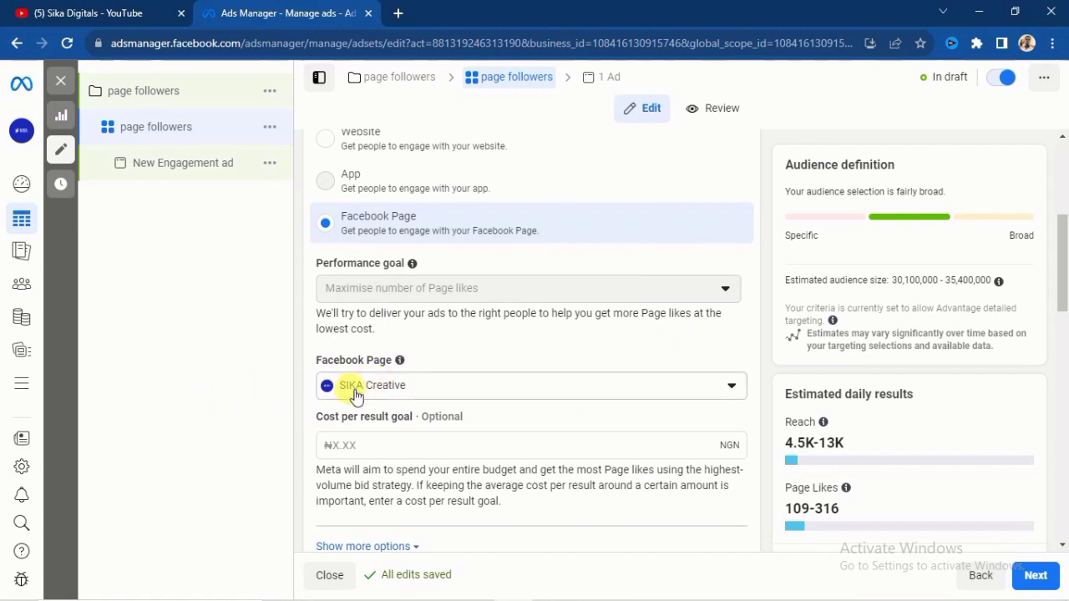
Set the ad set's daily budget to ₦1,000.00
{"action": "scroll", "coordinate": [342, 436], "scroll_direction": "down", "scroll_amount": 2}
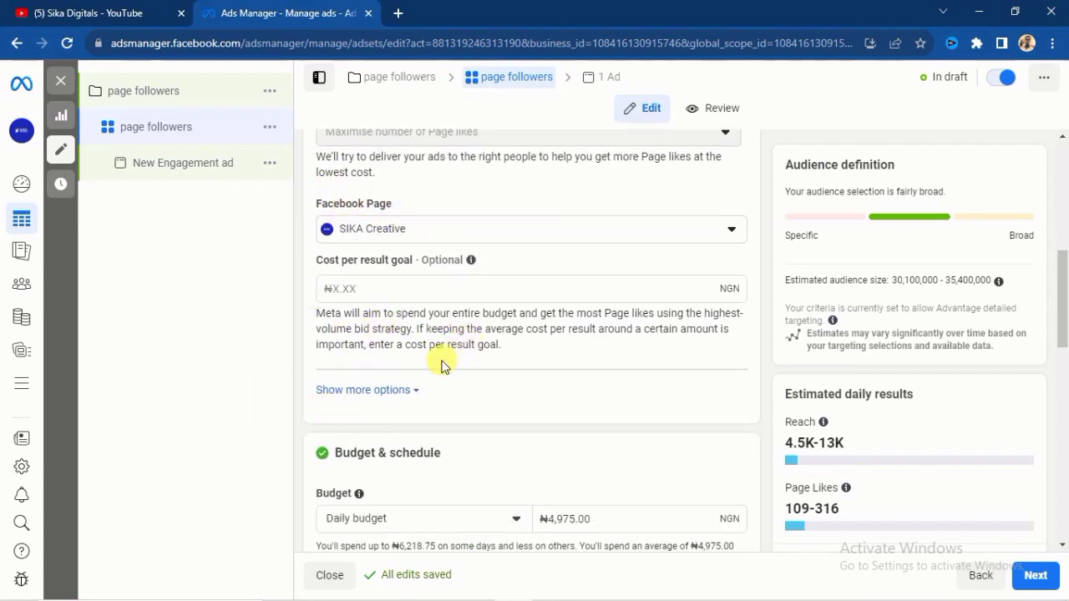
{"action": "scroll", "coordinate": [355, 324], "scroll_direction": "down", "scroll_amount": 1}
{"action": "scroll", "coordinate": [334, 350], "scroll_direction": "down", "scroll_amount": 1}
{"action": "scroll", "coordinate": [360, 342], "scroll_direction": "down", "scroll_amount": 1}
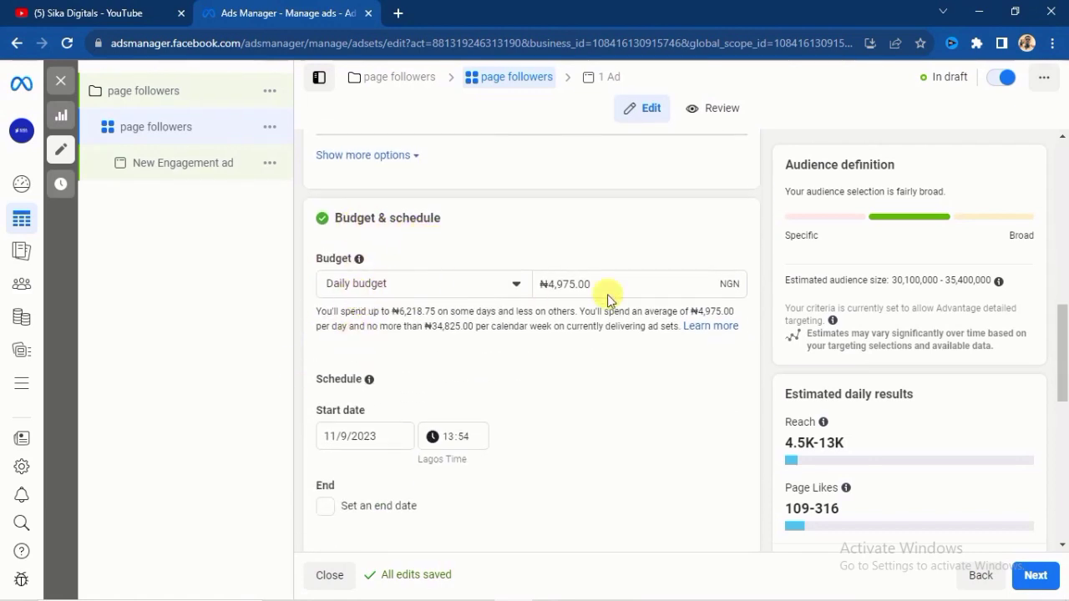
{"action": "left_click", "coordinate": [573, 283]}
{"action": "key", "text": "BackSpace"}
{"action": "key", "text": "BackSpace"}
{"action": "key", "text": "BackSpace"}
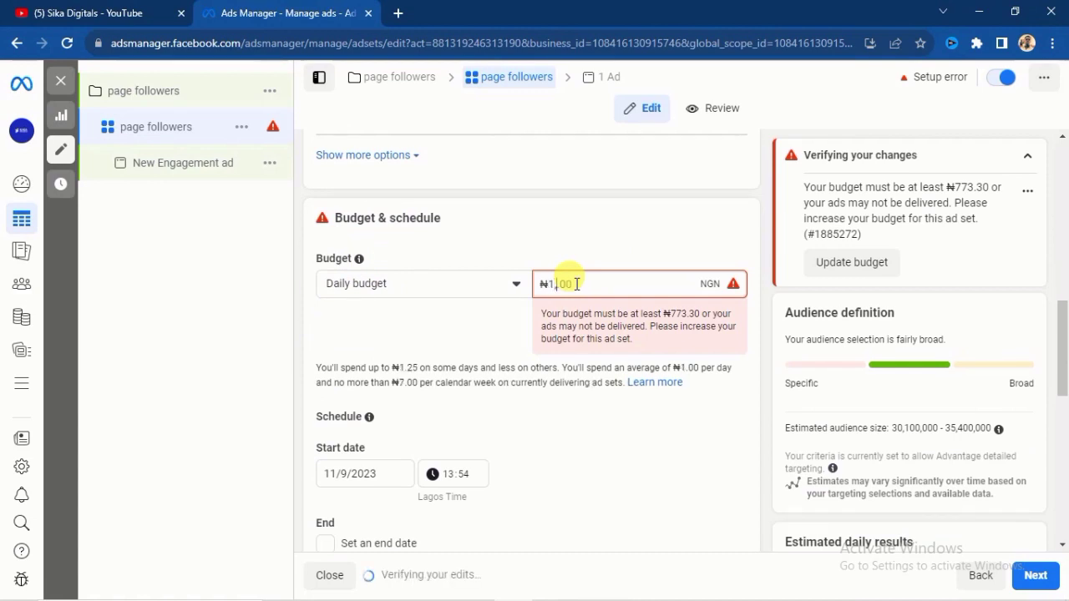
{"action": "type", "text": "000"}
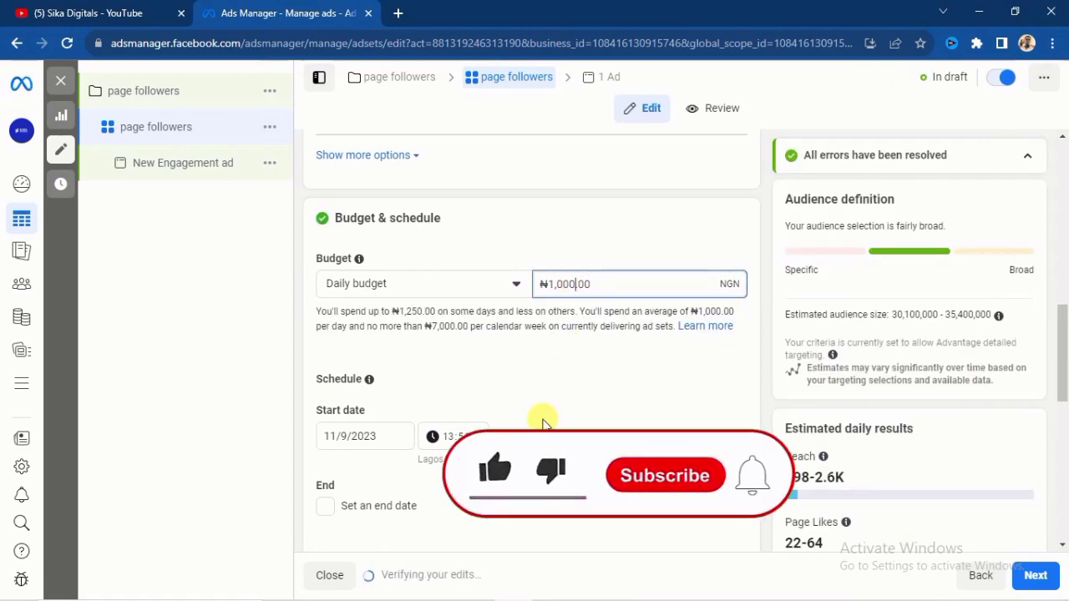
Enable an end date in the ad set's schedule and set it to 15/9/2023 at 12:00
{"action": "scroll", "coordinate": [331, 393], "scroll_direction": "down", "scroll_amount": 1}
{"action": "scroll", "coordinate": [336, 425], "scroll_direction": "down", "scroll_amount": 1}
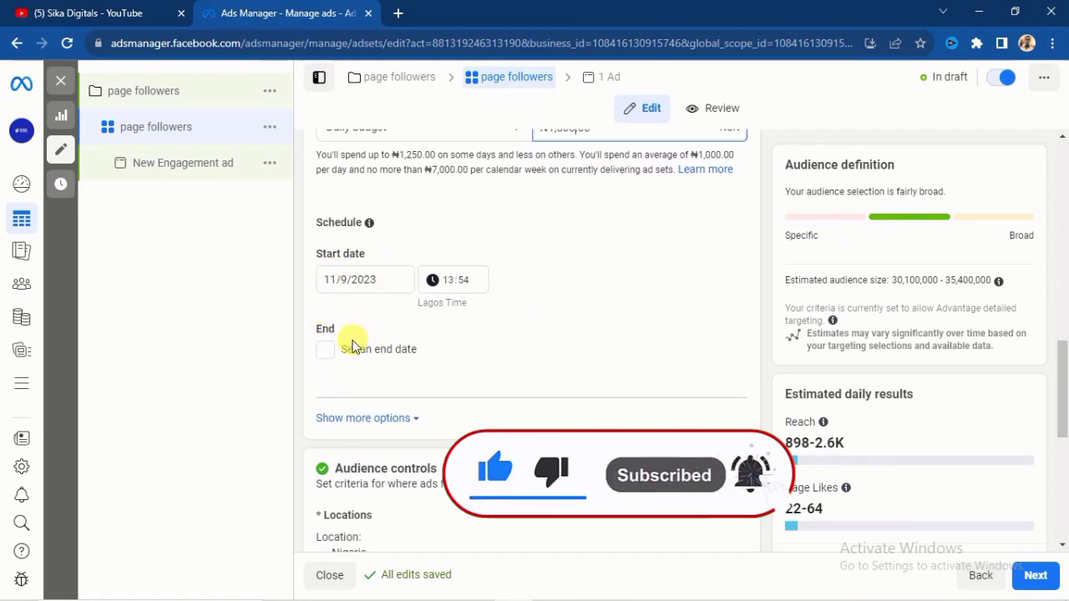
{"action": "left_click", "coordinate": [325, 351]}
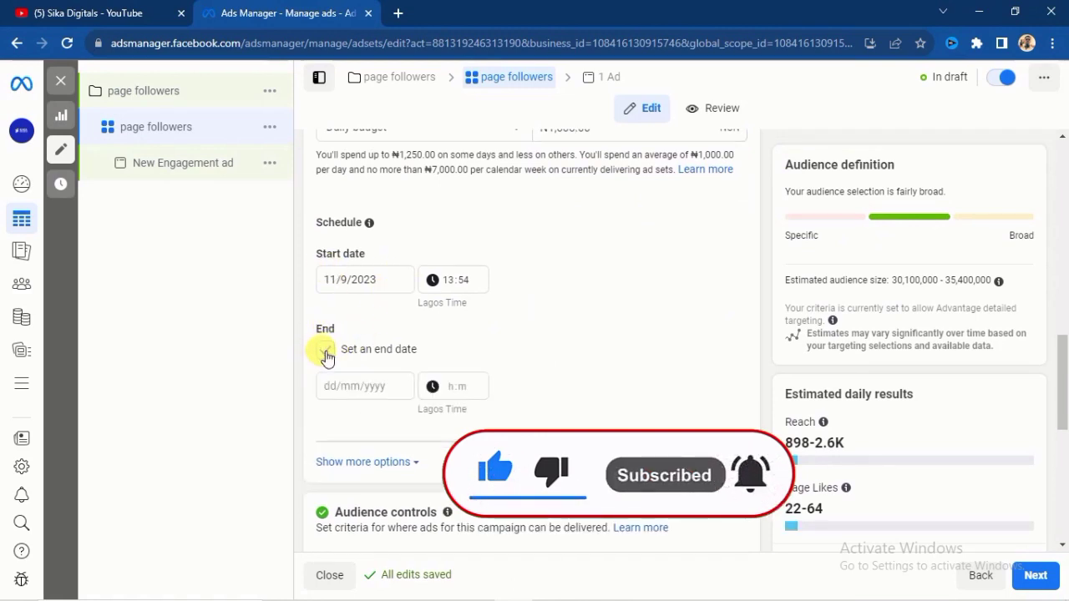
{"action": "left_click", "coordinate": [343, 385]}
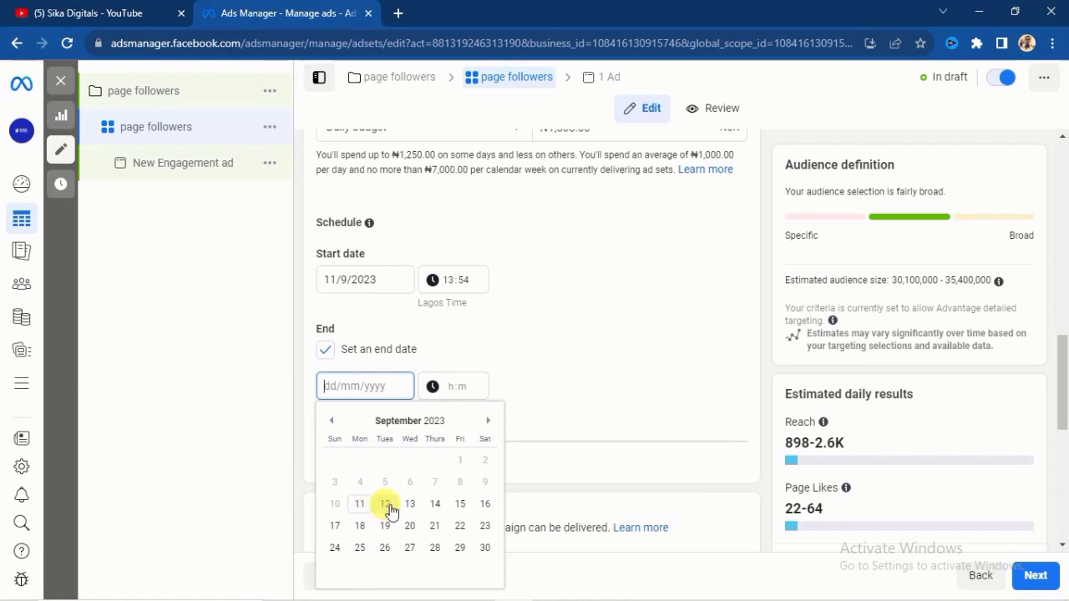
{"action": "left_click", "coordinate": [460, 510]}
{"action": "left_click", "coordinate": [450, 389]}
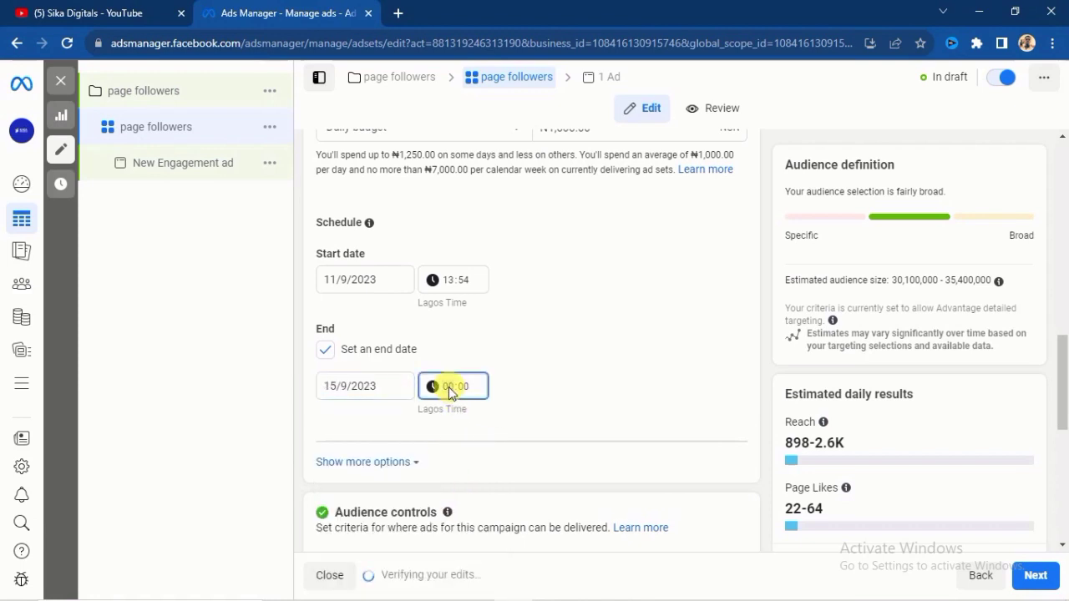
{"action": "type", "text": "12"}
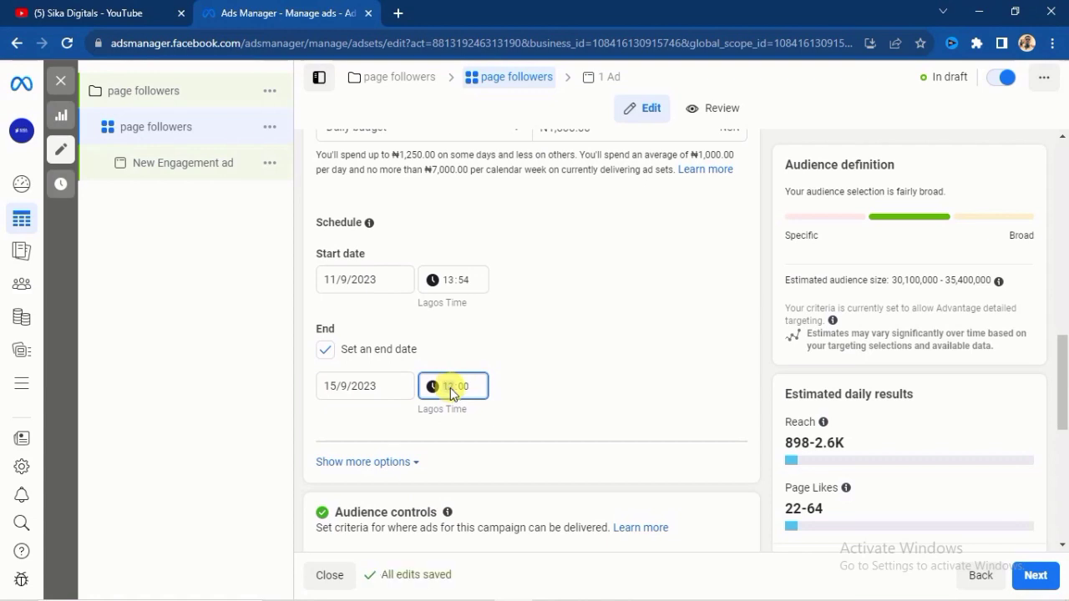
Review the ad set's audience controls, Advantage+ audience and placements sections
{"action": "scroll", "coordinate": [551, 404], "scroll_direction": "down", "scroll_amount": 2}
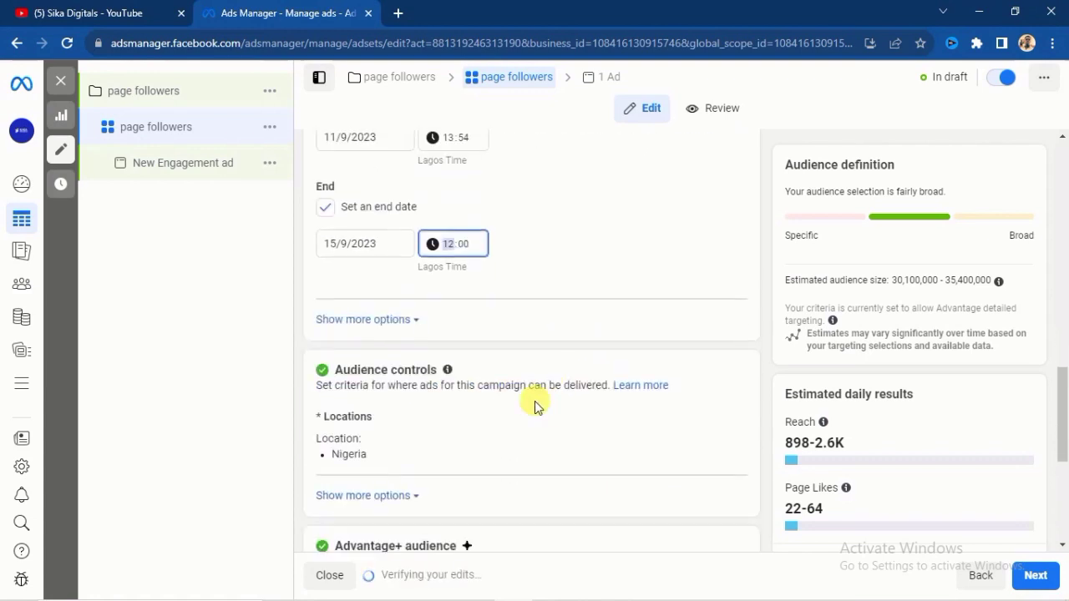
{"action": "scroll", "coordinate": [434, 372], "scroll_direction": "down", "scroll_amount": 3}
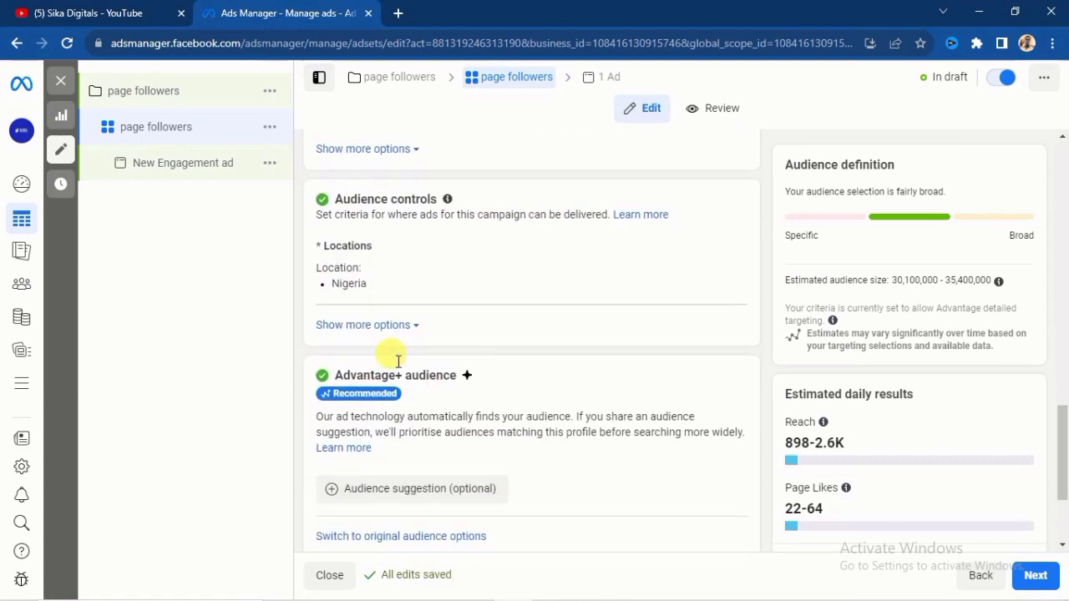
{"action": "scroll", "coordinate": [437, 350], "scroll_direction": "down", "scroll_amount": 1}
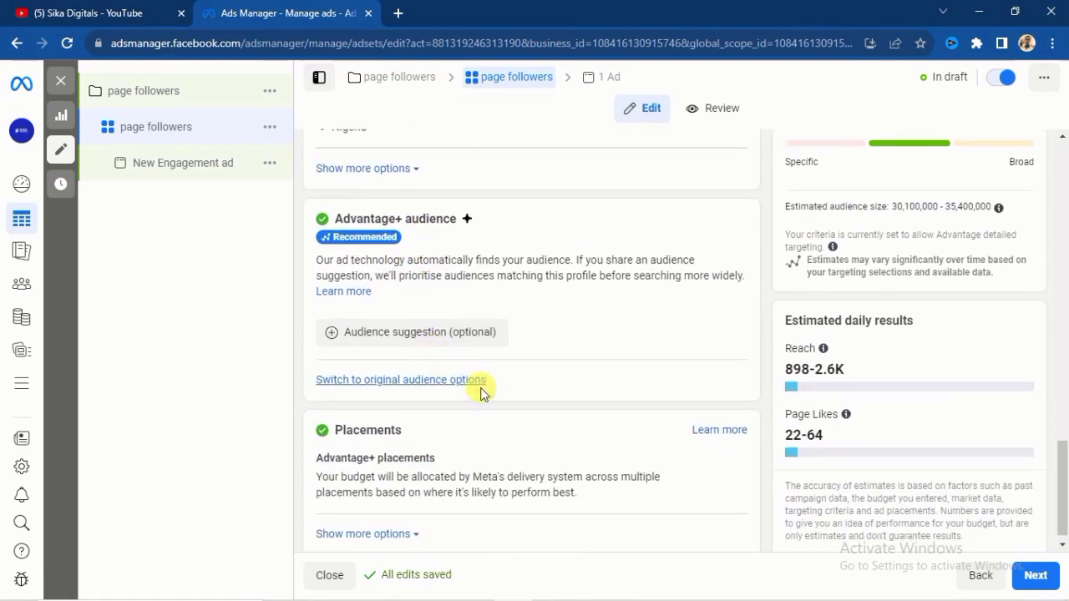
{"action": "scroll", "coordinate": [469, 410], "scroll_direction": "up", "scroll_amount": 2}
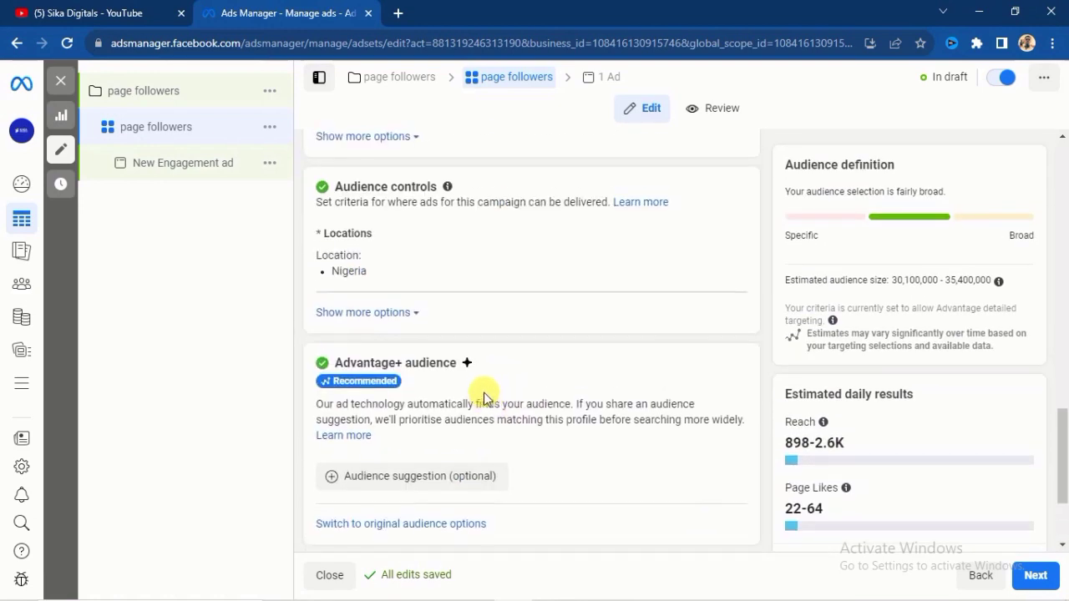
{"action": "scroll", "coordinate": [441, 387], "scroll_direction": "up", "scroll_amount": 1}
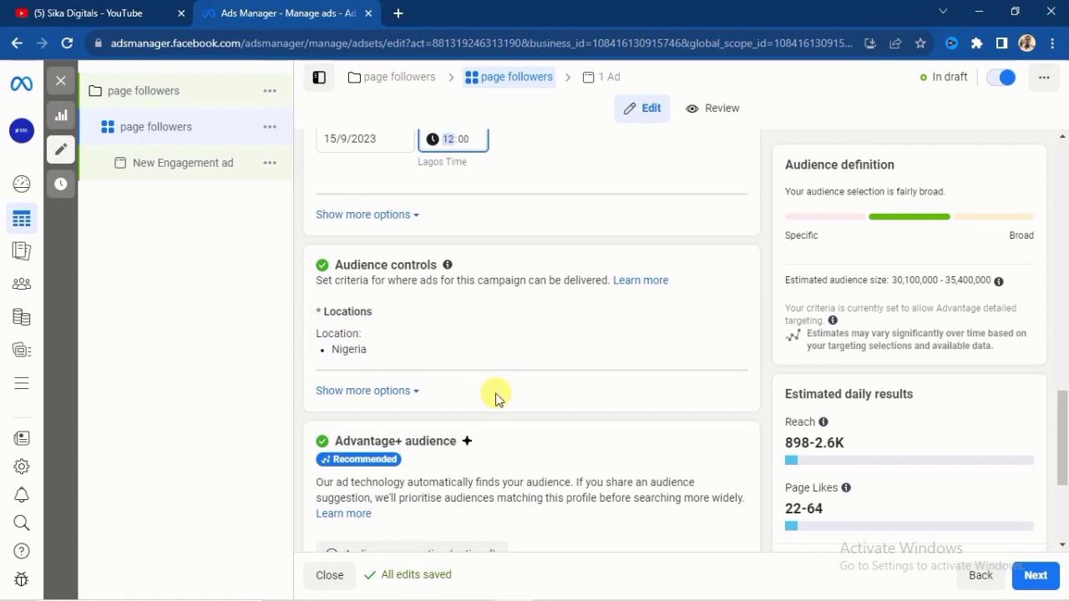
{"action": "scroll", "coordinate": [495, 398], "scroll_direction": "down", "scroll_amount": 3}
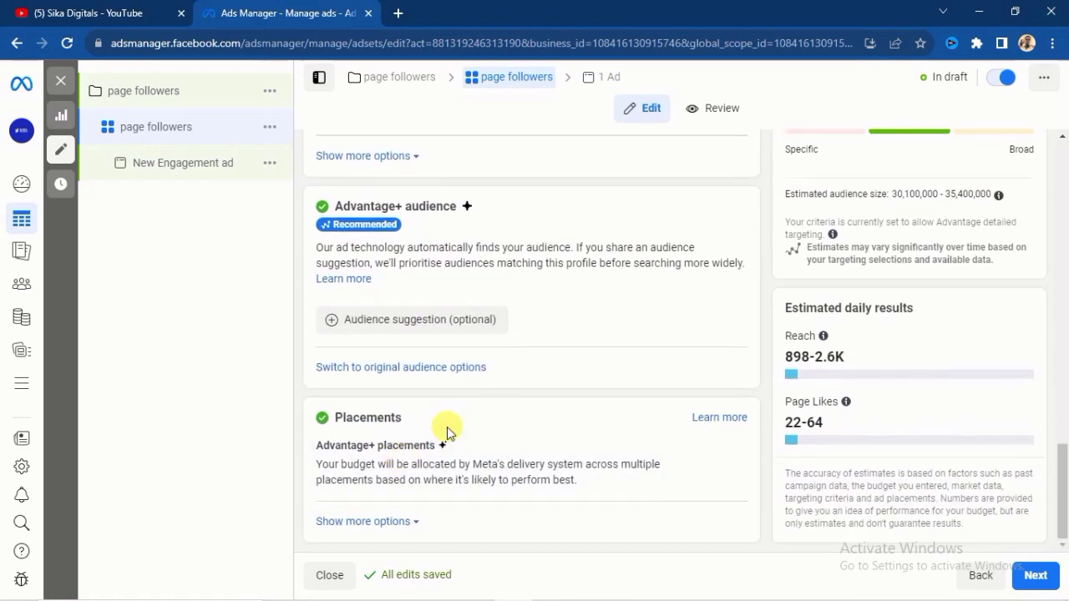
Change the audience location in the ad set's audience controls from the whole country to the city of Port Harcourt, Rivers State, Nigeria
{"action": "scroll", "coordinate": [447, 432], "scroll_direction": "up", "scroll_amount": 3}
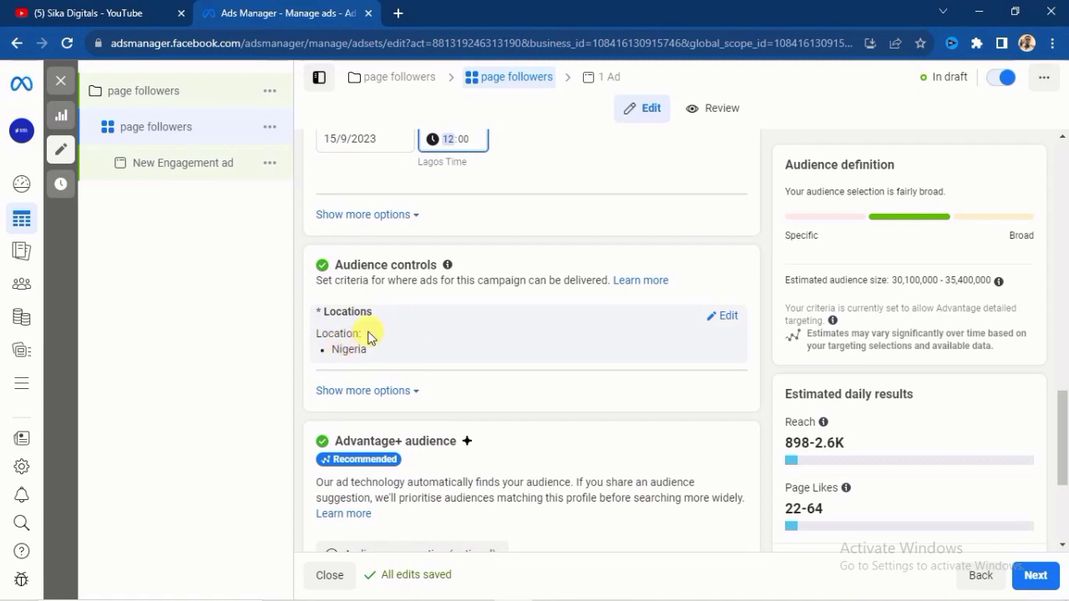
{"action": "mouse_move", "coordinate": [380, 312]}
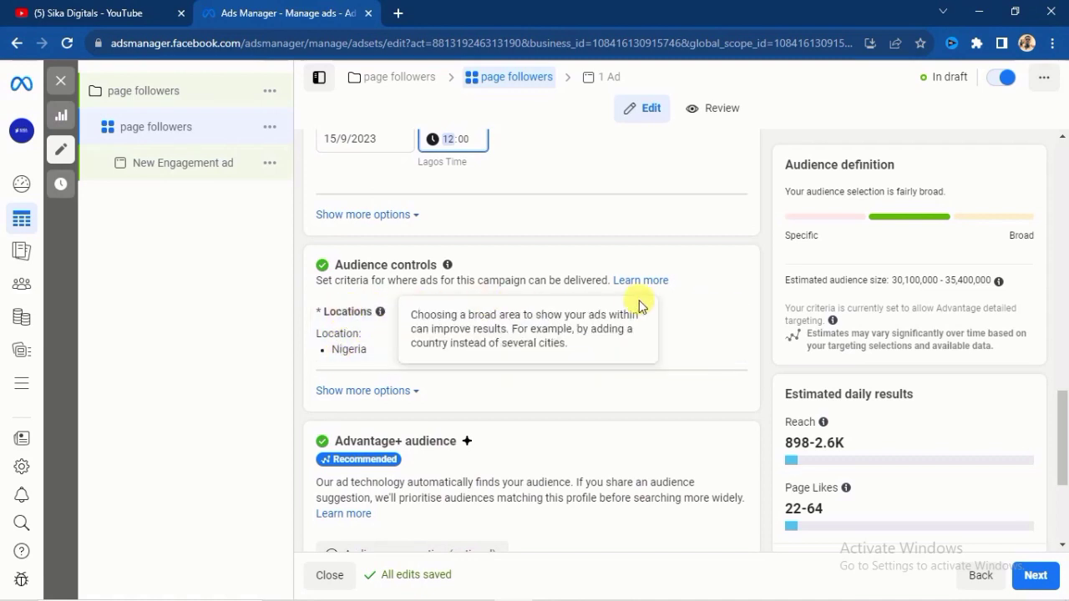
{"action": "left_click", "coordinate": [729, 317]}
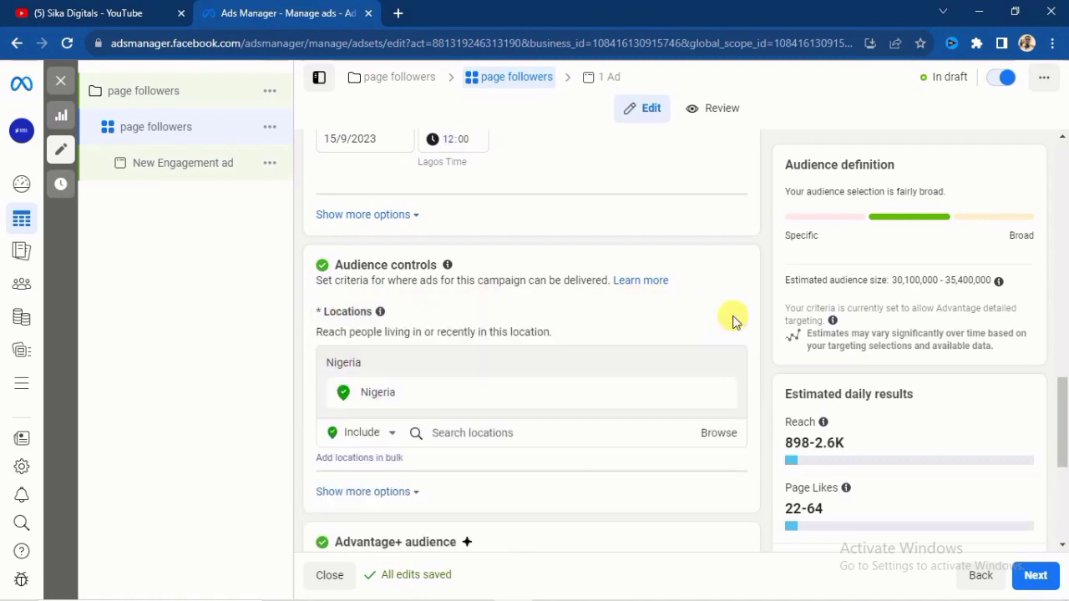
{"action": "left_click", "coordinate": [453, 430]}
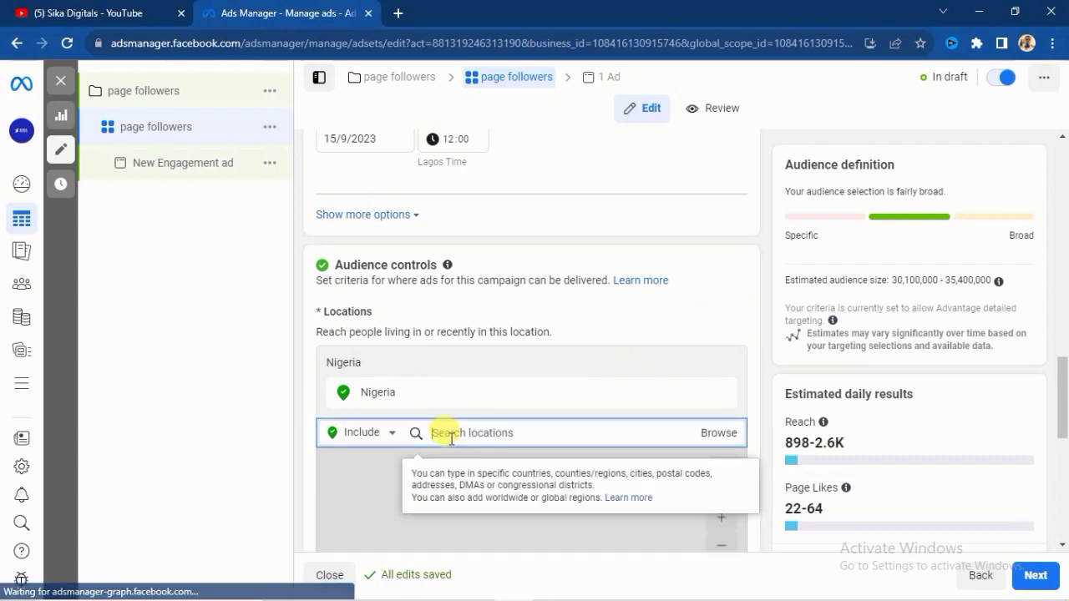
{"action": "type", "text": "port harcourt"}
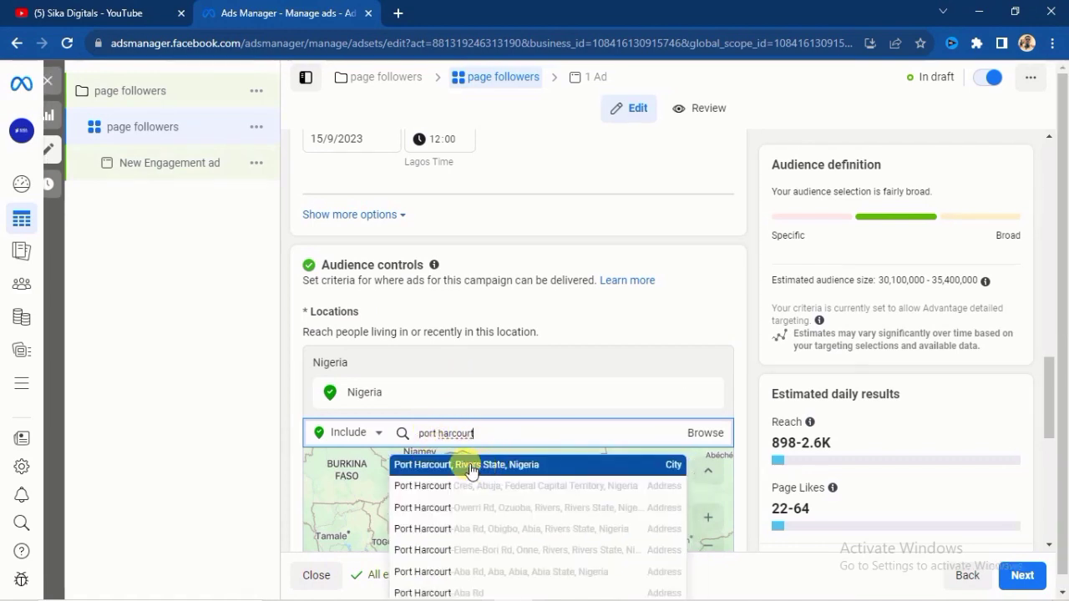
{"action": "left_click", "coordinate": [469, 467]}
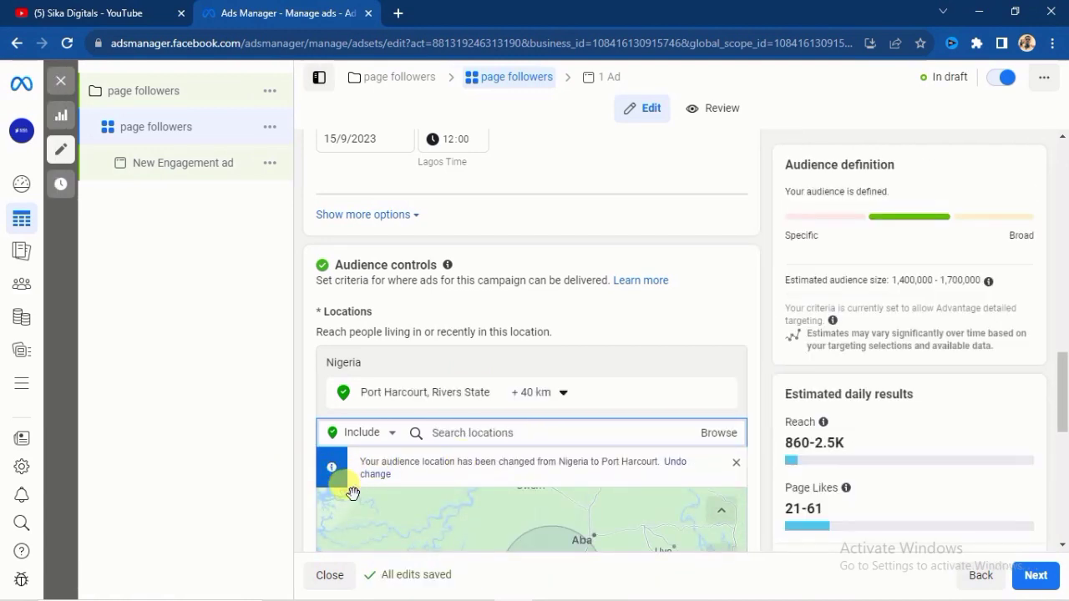
Switch the ad set from Advantage+ audience to the original audience options with age, gender and detailed targeting
{"action": "scroll", "coordinate": [297, 476], "scroll_direction": "down", "scroll_amount": 3}
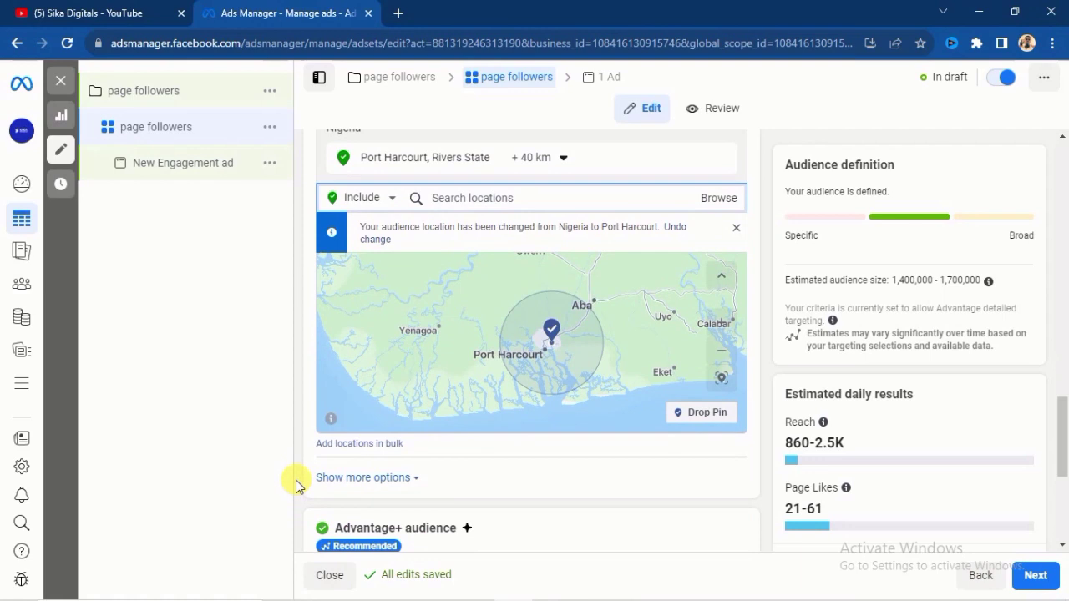
{"action": "scroll", "coordinate": [295, 480], "scroll_direction": "down", "scroll_amount": 4}
{"action": "scroll", "coordinate": [296, 480], "scroll_direction": "up", "scroll_amount": 3}
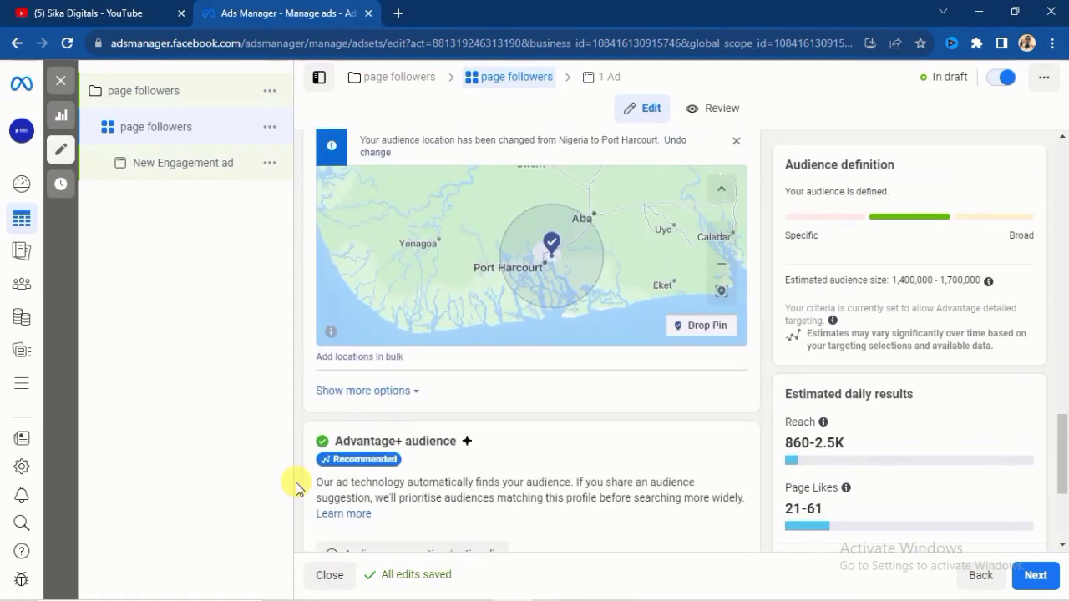
{"action": "left_click", "coordinate": [365, 390]}
{"action": "scroll", "coordinate": [429, 270], "scroll_direction": "down", "scroll_amount": 1}
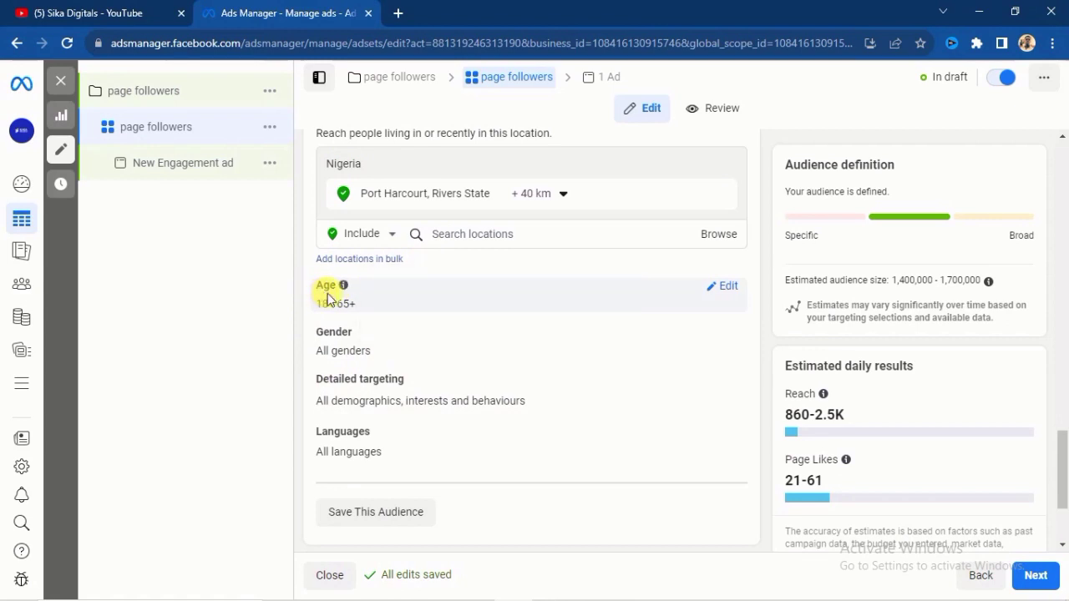
Set the audience's age range to a minimum of 22 and a maximum of 55
{"action": "left_click", "coordinate": [722, 285]}
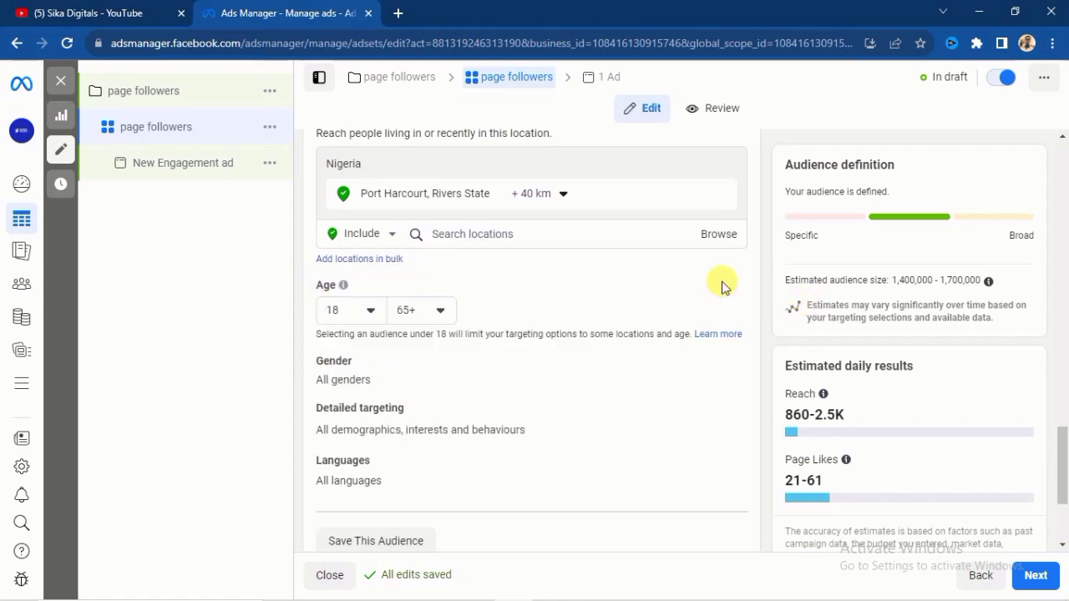
{"action": "left_click", "coordinate": [370, 309]}
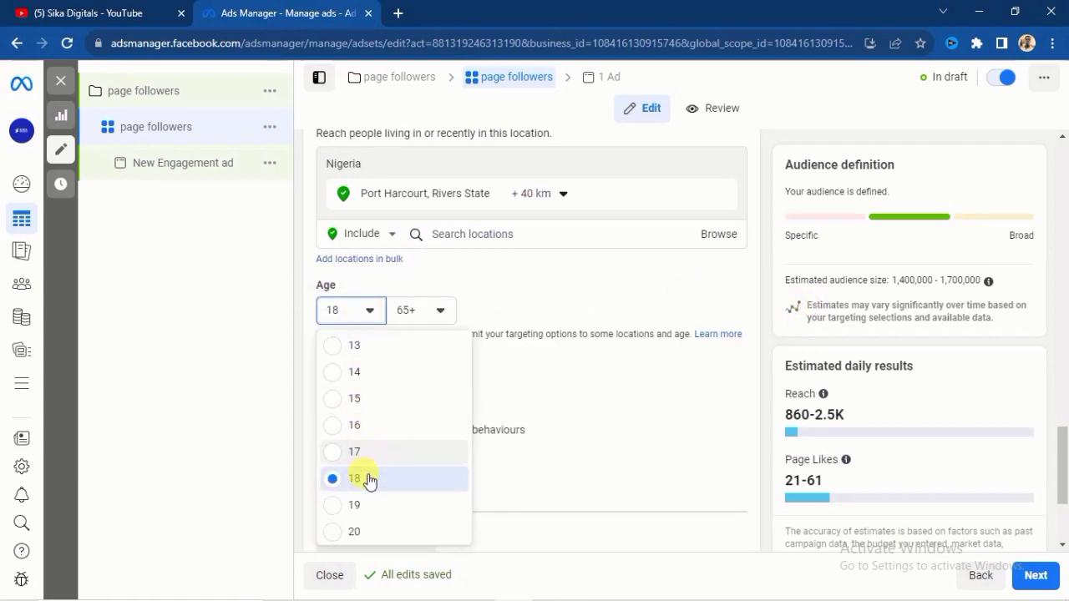
{"action": "scroll", "coordinate": [365, 522], "scroll_direction": "down", "scroll_amount": 1}
{"action": "left_click", "coordinate": [332, 501]}
{"action": "left_click", "coordinate": [433, 310]}
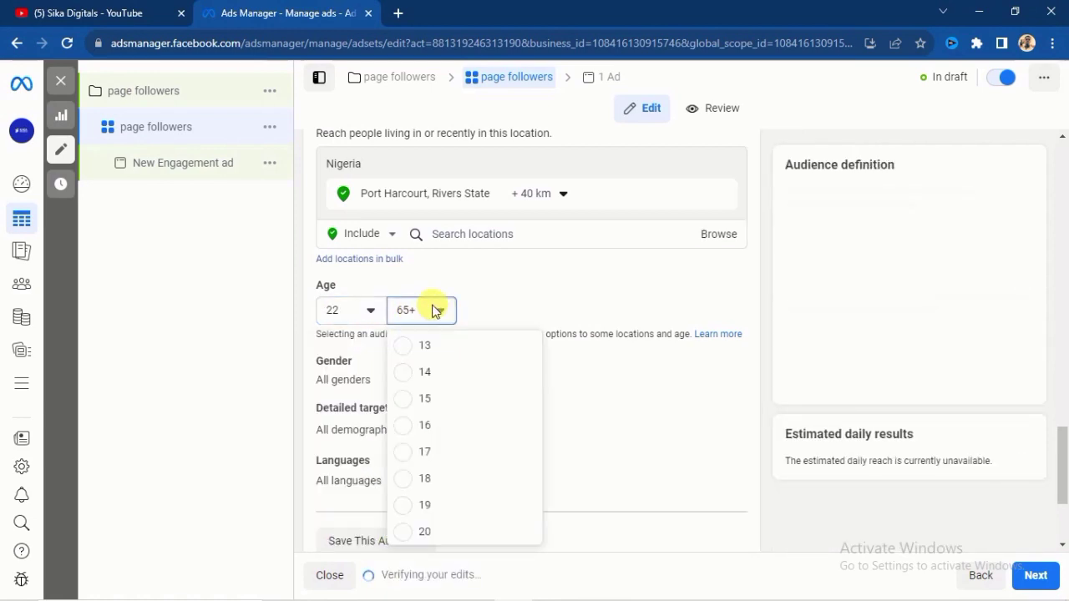
{"action": "scroll", "coordinate": [439, 404], "scroll_direction": "up", "scroll_amount": 2}
{"action": "scroll", "coordinate": [439, 404], "scroll_direction": "up", "scroll_amount": 1}
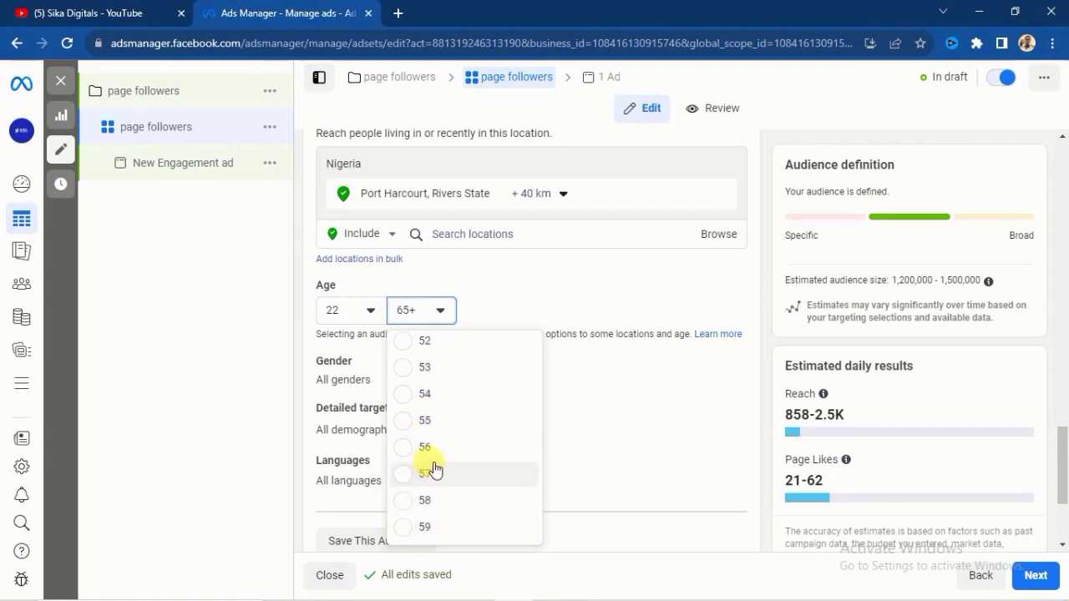
{"action": "left_click", "coordinate": [403, 422]}
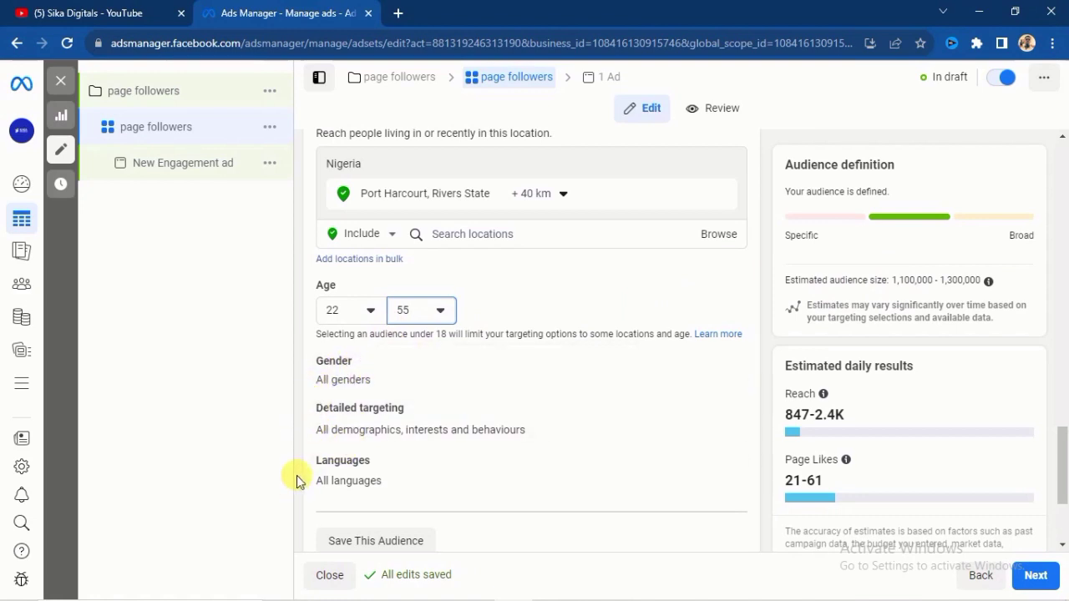
Search detailed targeting for "interior decor" and add the interest Interior design (design)
{"action": "scroll", "coordinate": [309, 462], "scroll_direction": "down", "scroll_amount": 1}
{"action": "left_click", "coordinate": [338, 334]}
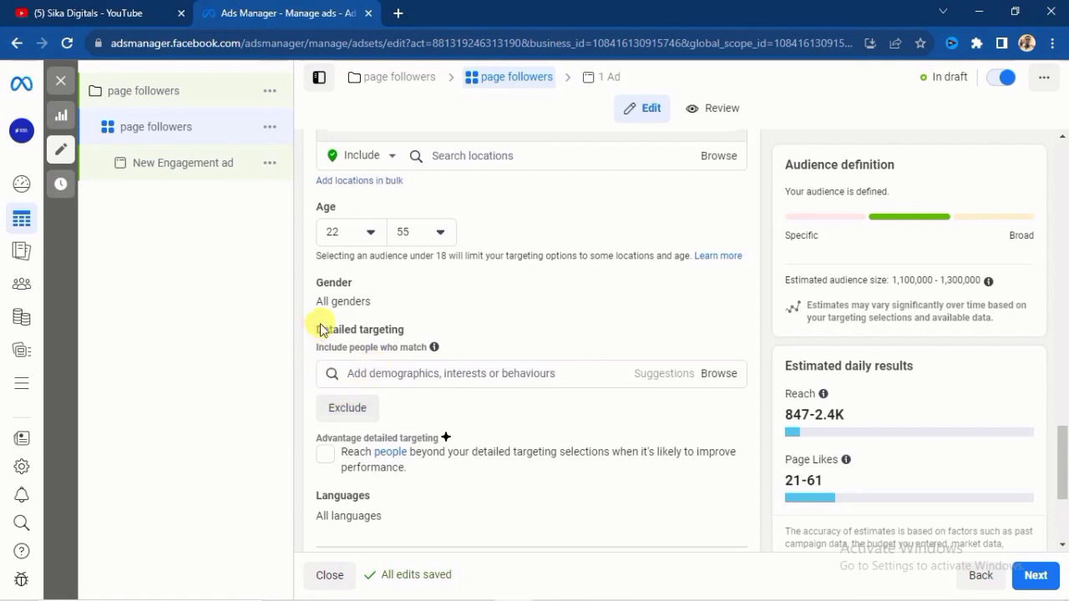
{"action": "left_click", "coordinate": [360, 373]}
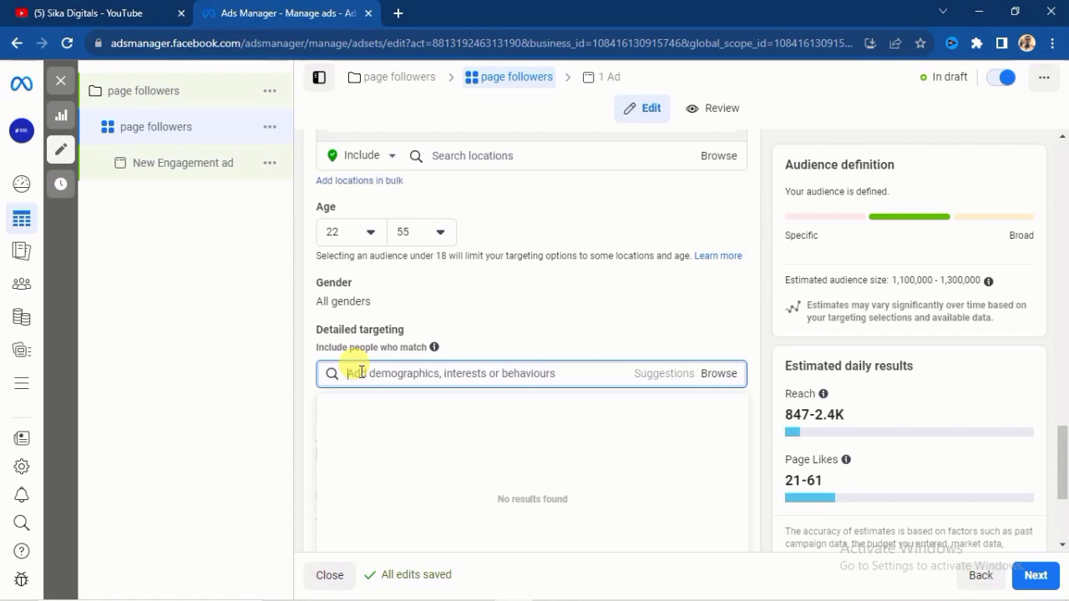
{"action": "type", "text": "interio"}
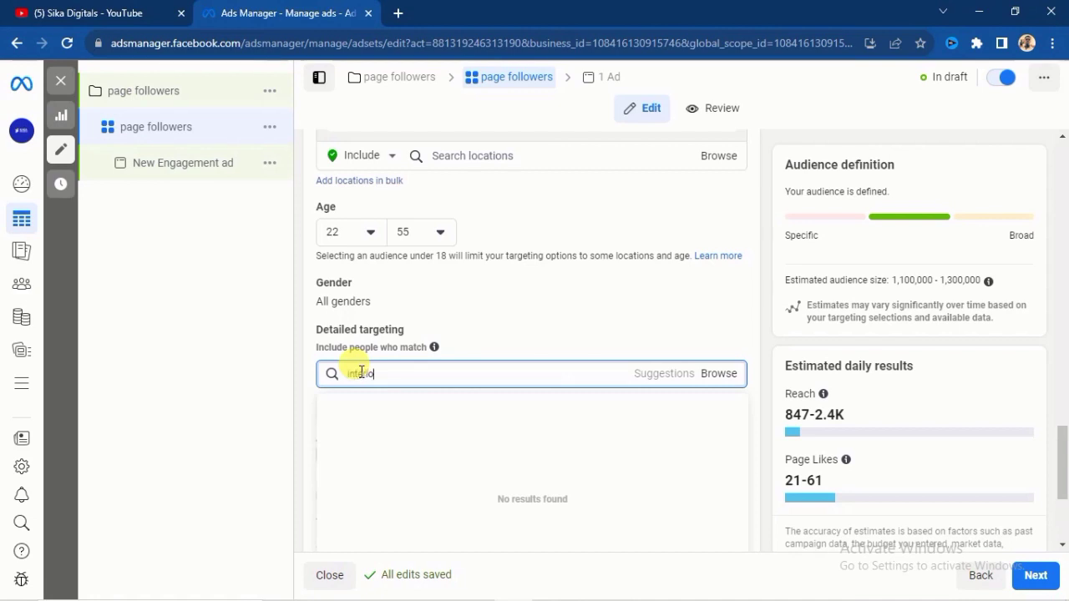
{"action": "type", "text": "r decor"}
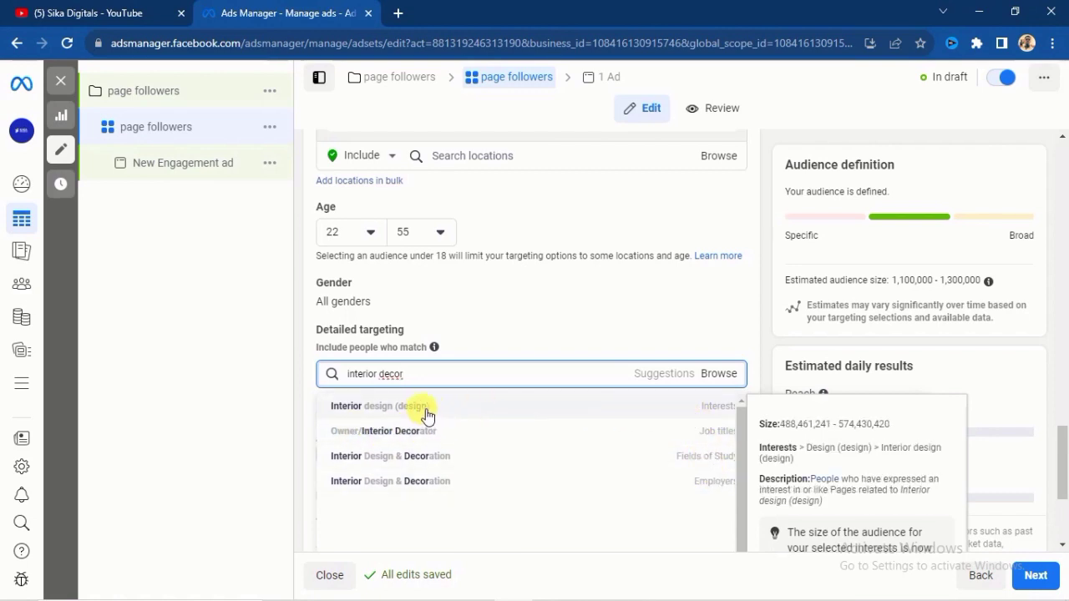
{"action": "left_click", "coordinate": [576, 411]}
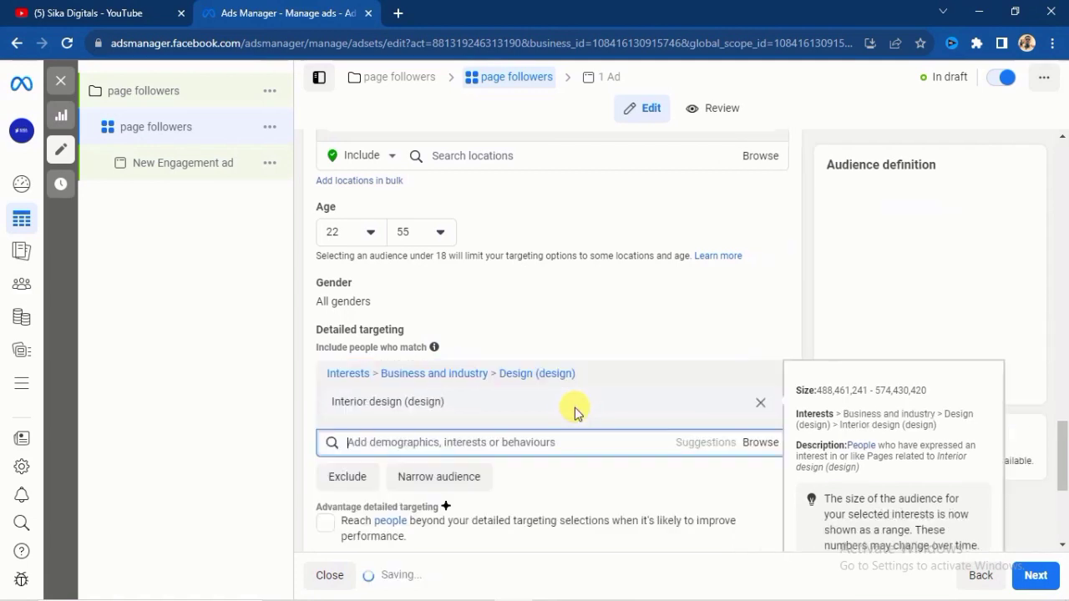
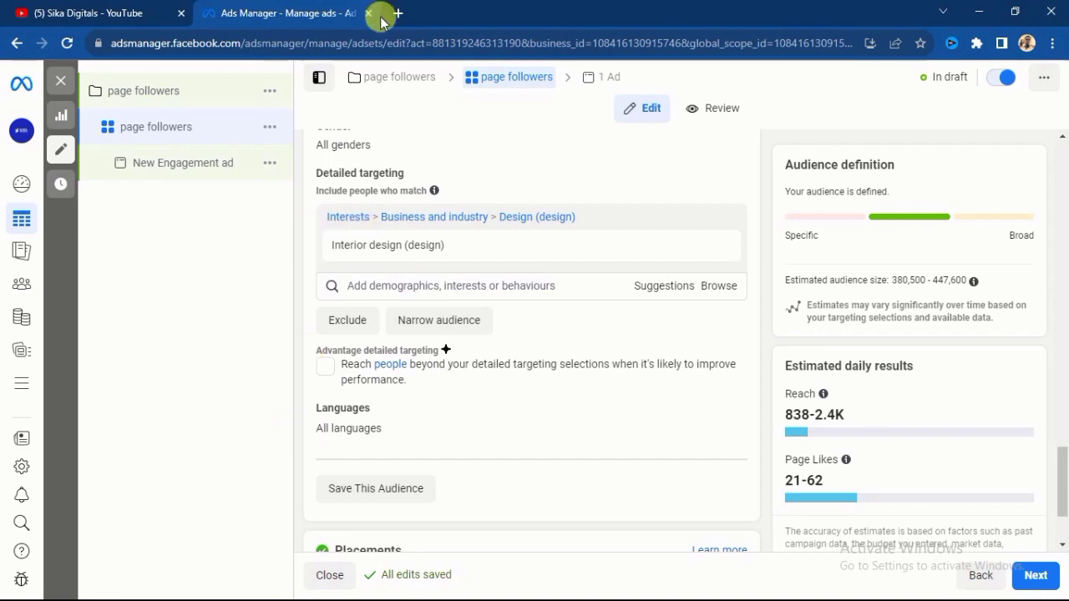
Save this audience under the name "interior design 22 - 55 PH"
{"action": "mouse_move", "coordinate": [436, 243]}
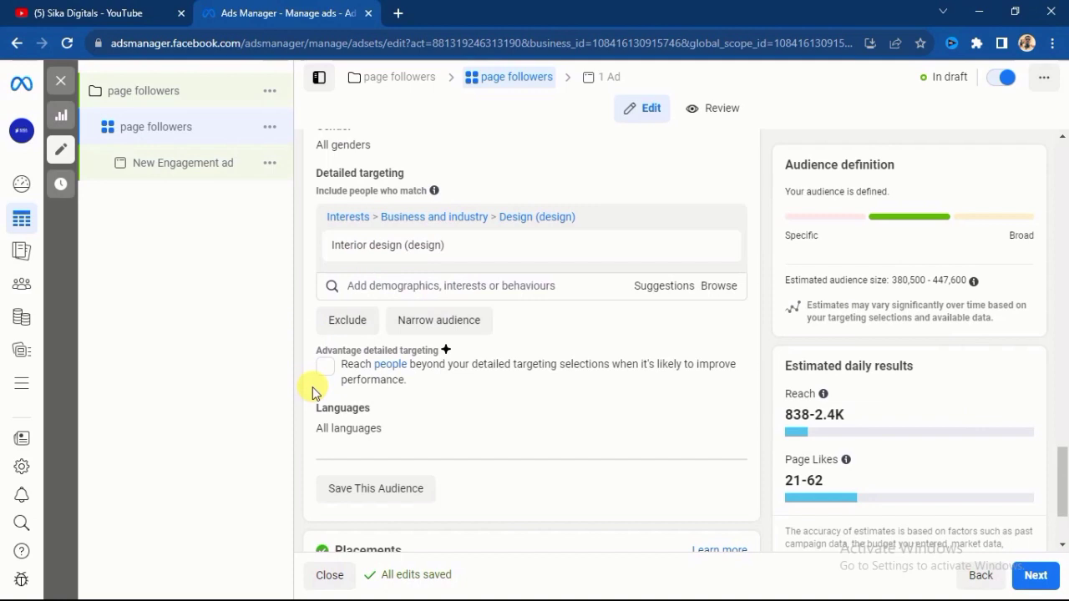
{"action": "scroll", "coordinate": [309, 387], "scroll_direction": "down", "scroll_amount": 1}
{"action": "scroll", "coordinate": [307, 386], "scroll_direction": "down", "scroll_amount": 1}
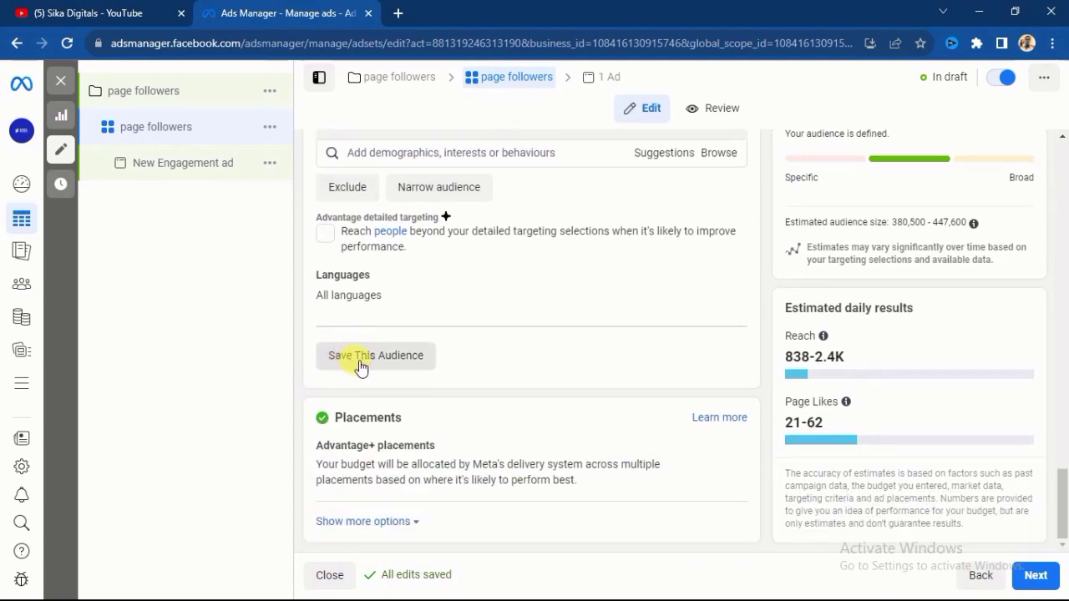
{"action": "left_click", "coordinate": [367, 357]}
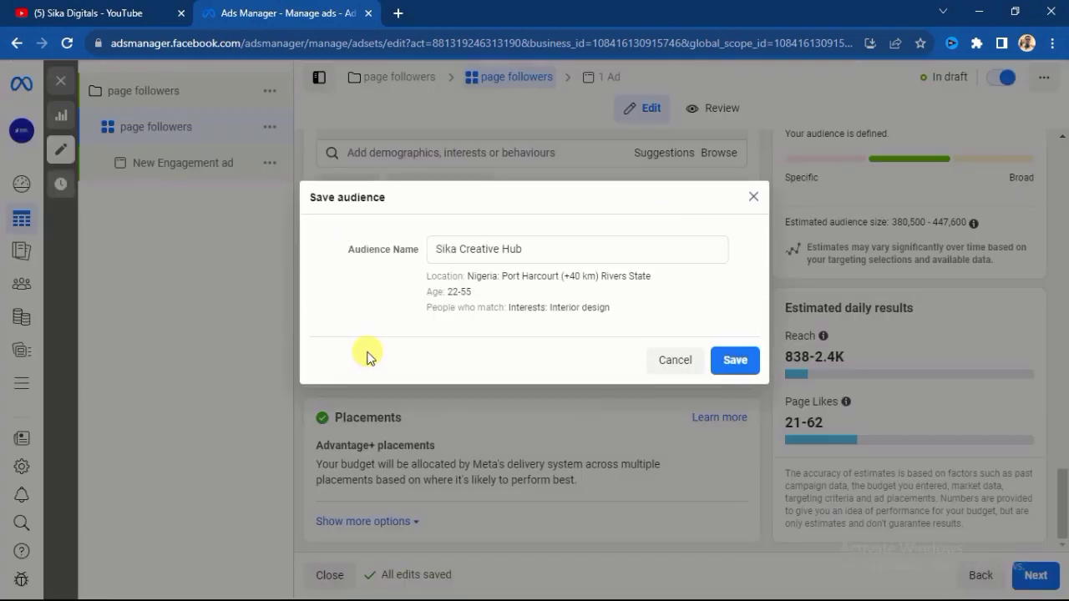
{"action": "left_click", "coordinate": [530, 250]}
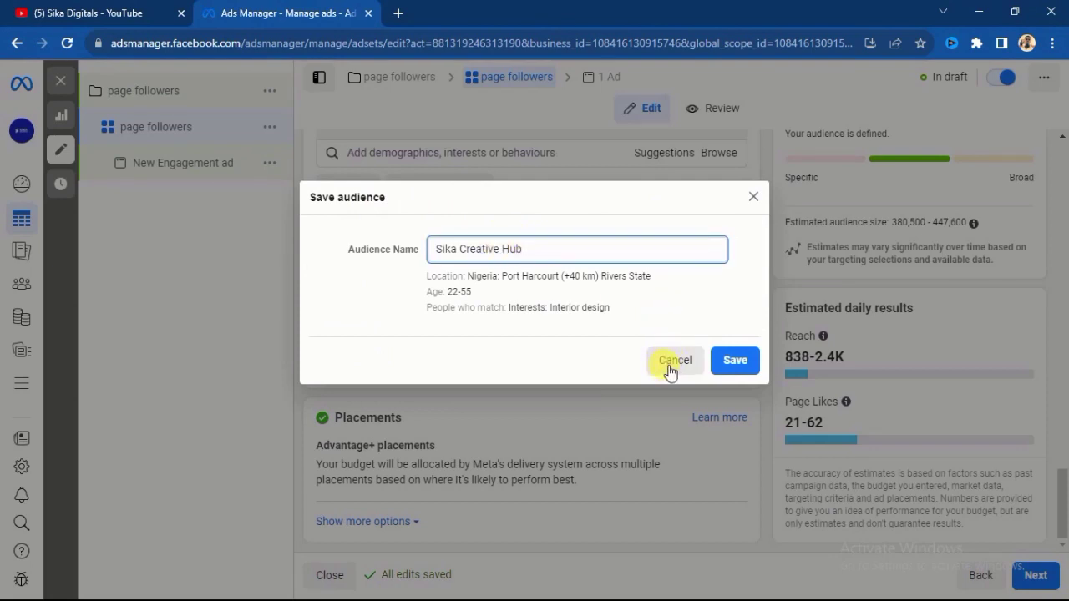
{"action": "left_click_drag", "start_coordinate": [524, 249], "coordinate": [434, 255]}
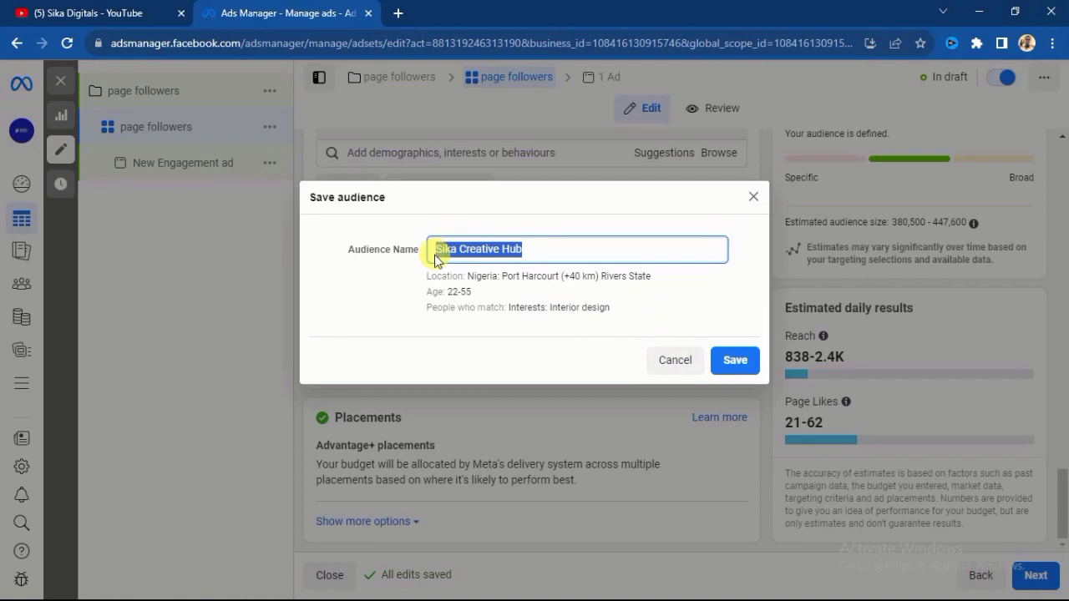
{"action": "type", "text": "interior design"}
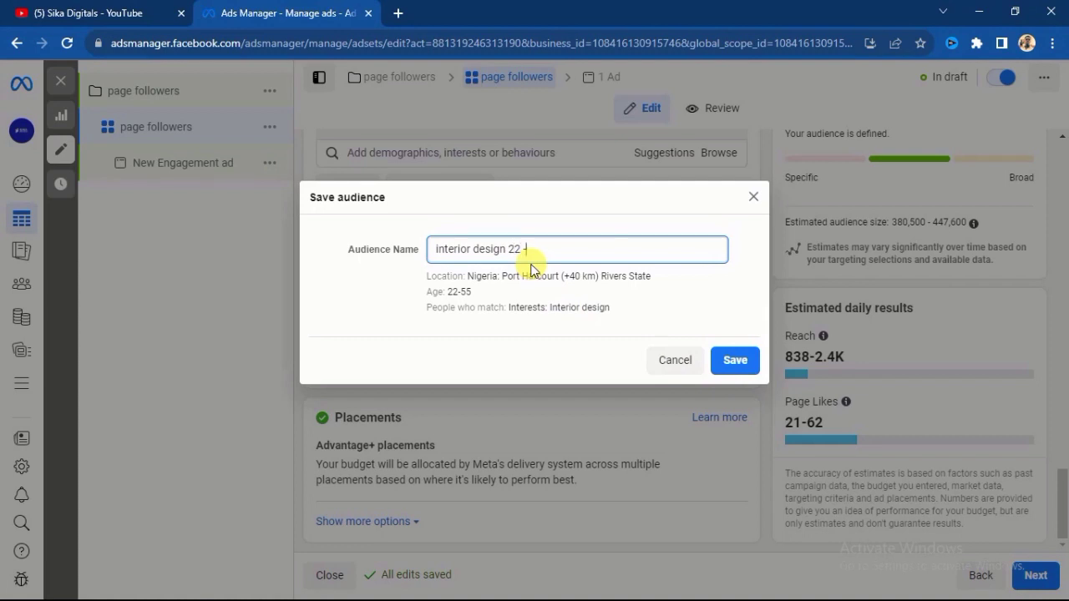
{"action": "type", "text": "22 - 55  PH"}
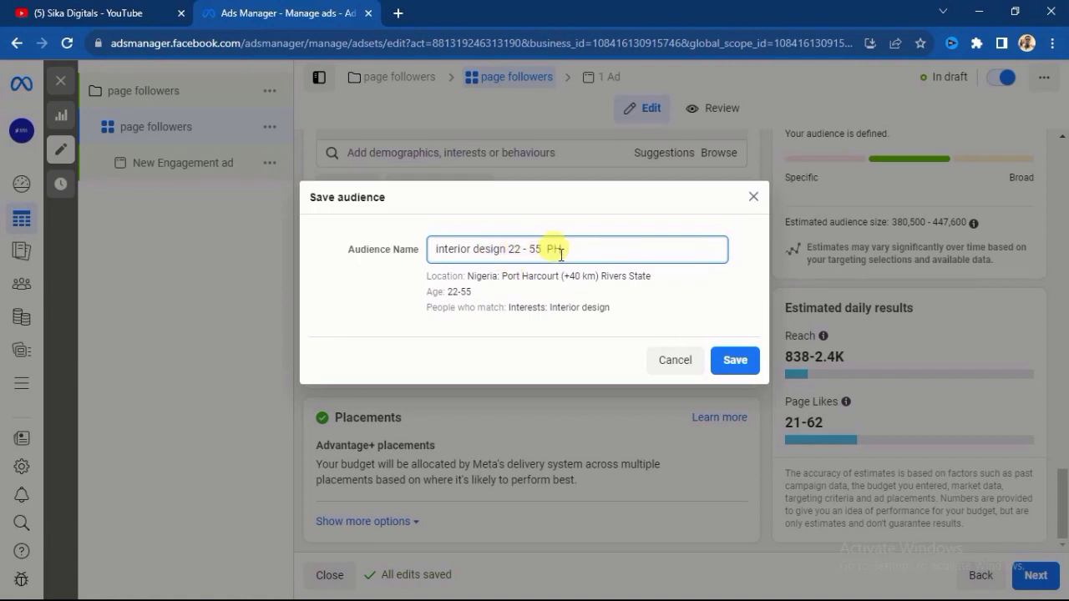
{"action": "left_click", "coordinate": [734, 362]}
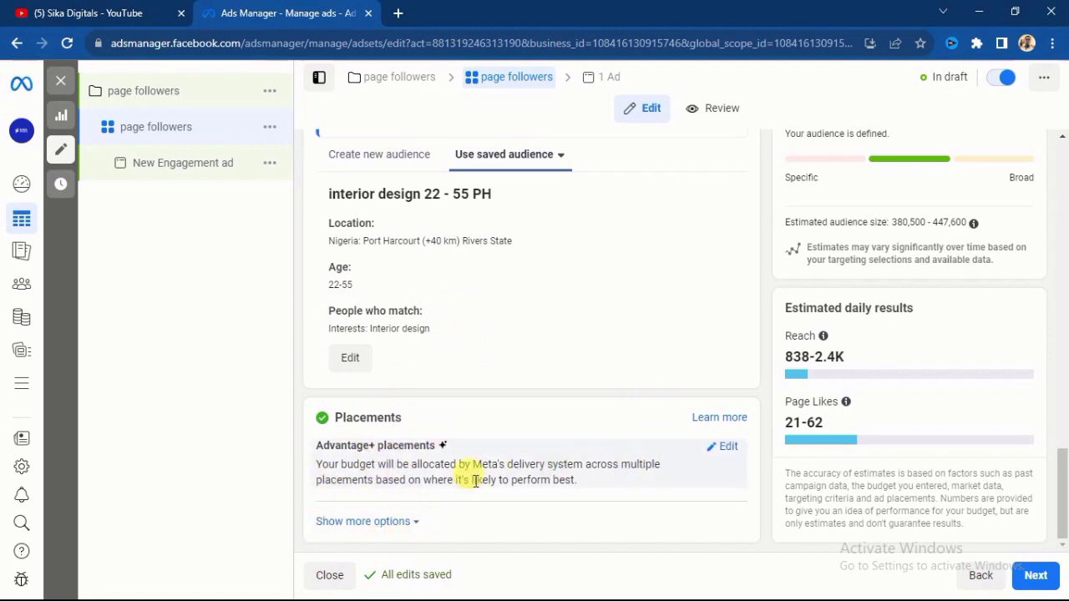
Switch the ad set to manual placements and review the platform and placement choices
{"action": "left_click", "coordinate": [728, 449]}
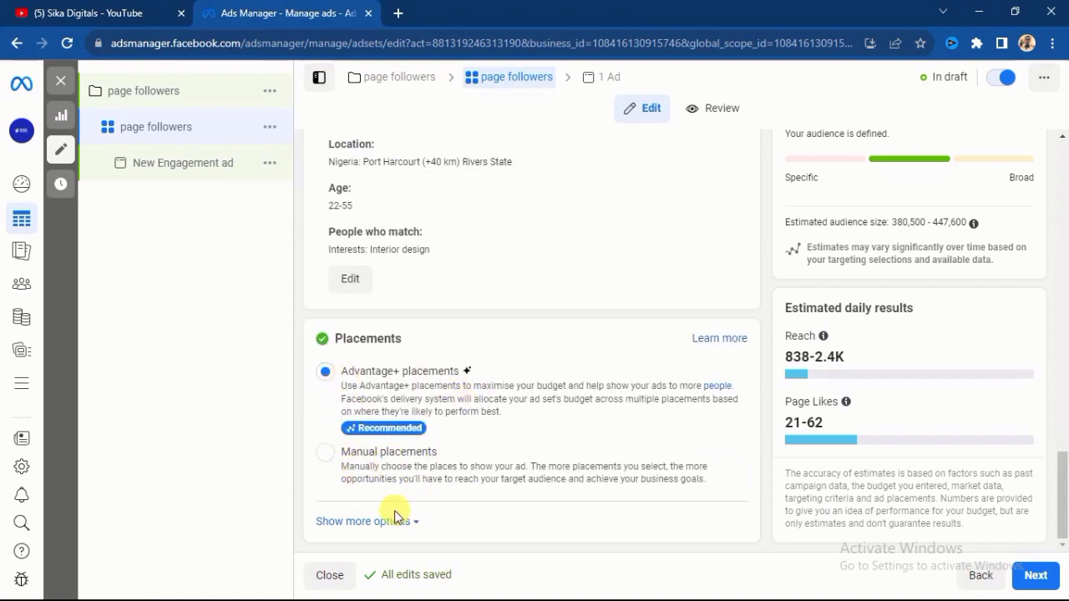
{"action": "left_click", "coordinate": [327, 455]}
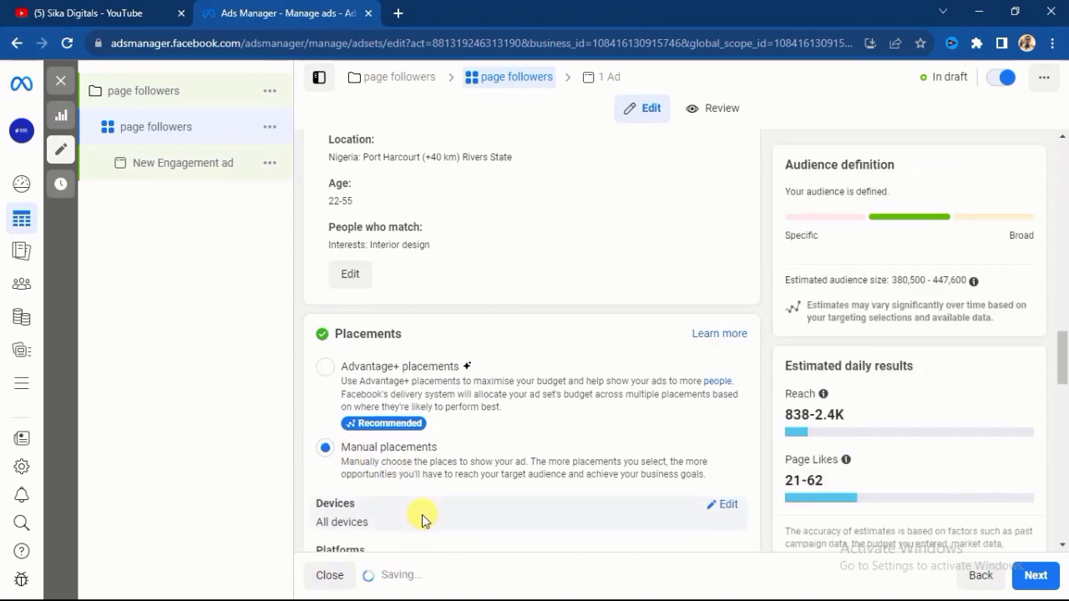
{"action": "scroll", "coordinate": [463, 415], "scroll_direction": "down", "scroll_amount": 2}
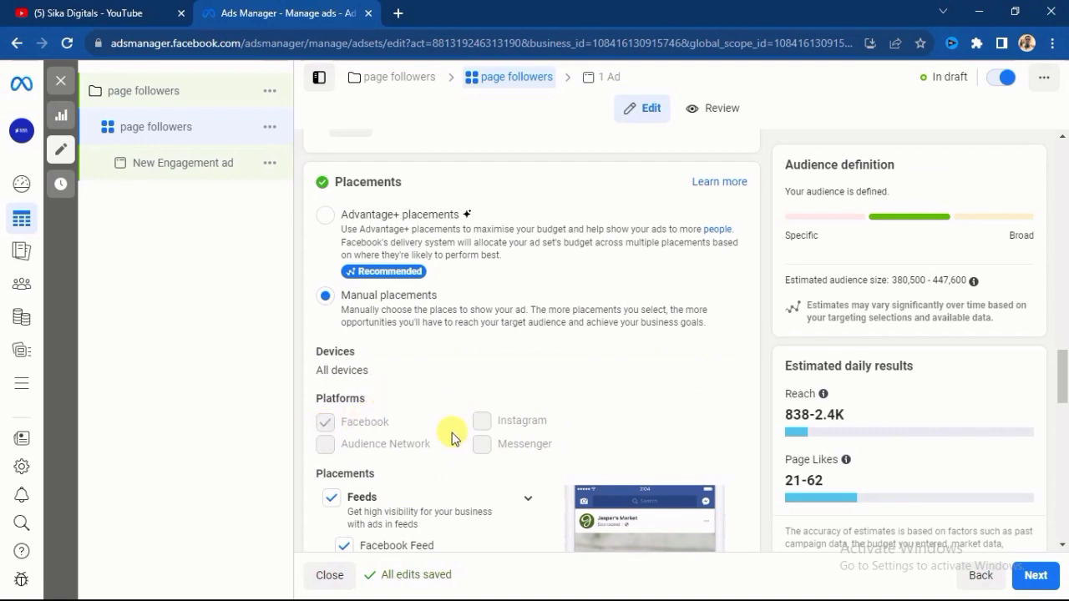
{"action": "scroll", "coordinate": [547, 489], "scroll_direction": "down", "scroll_amount": 10}
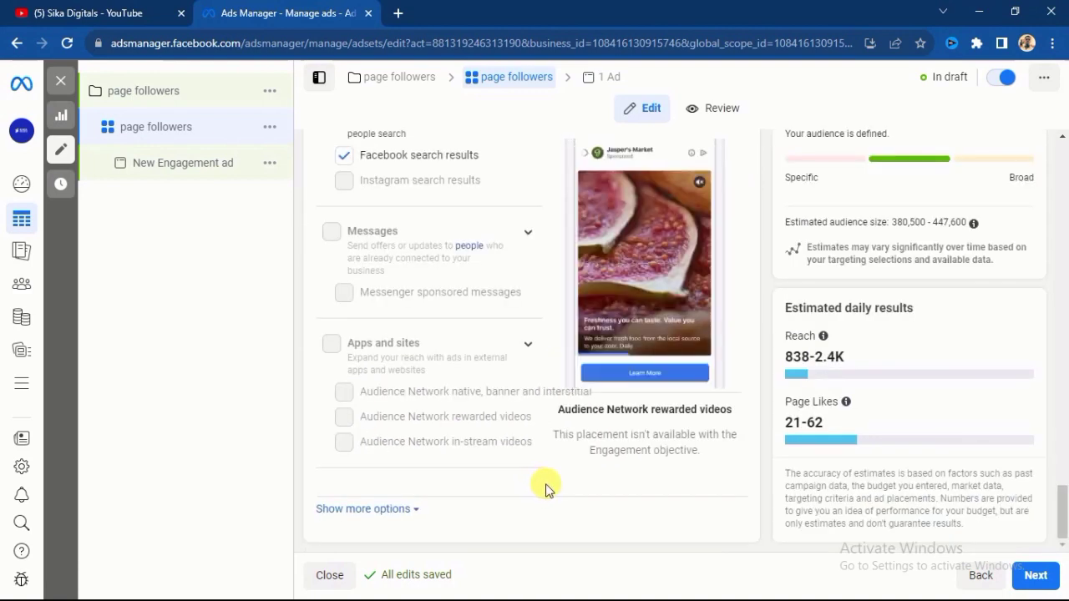
Proceed to the ad level and rename the ad as "PAGE FOLLOEWERS"
{"action": "left_click", "coordinate": [1036, 576]}
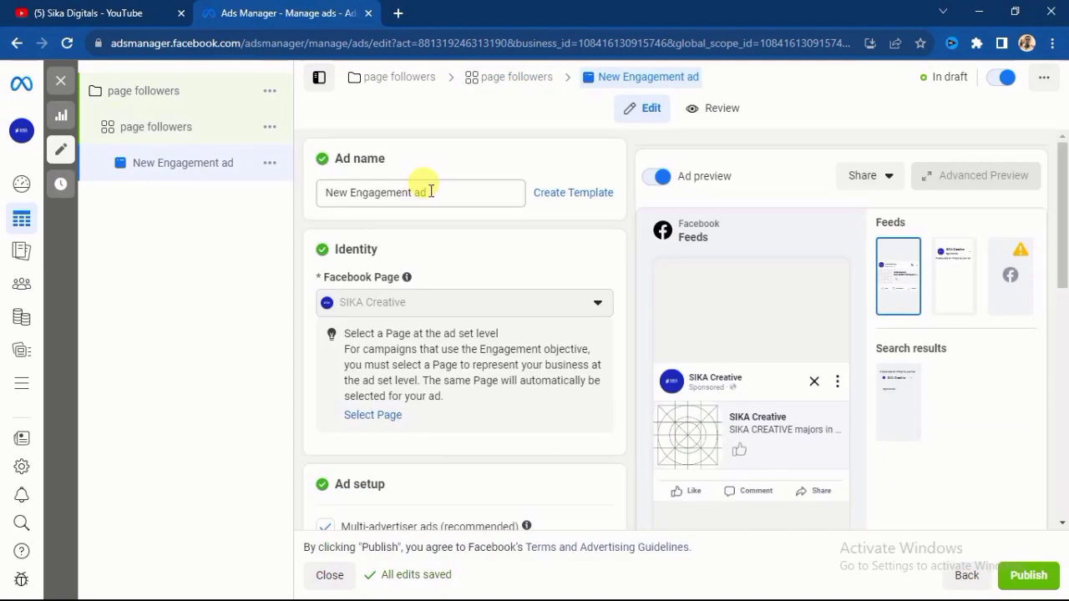
{"action": "left_click_drag", "start_coordinate": [431, 191], "coordinate": [330, 189]}
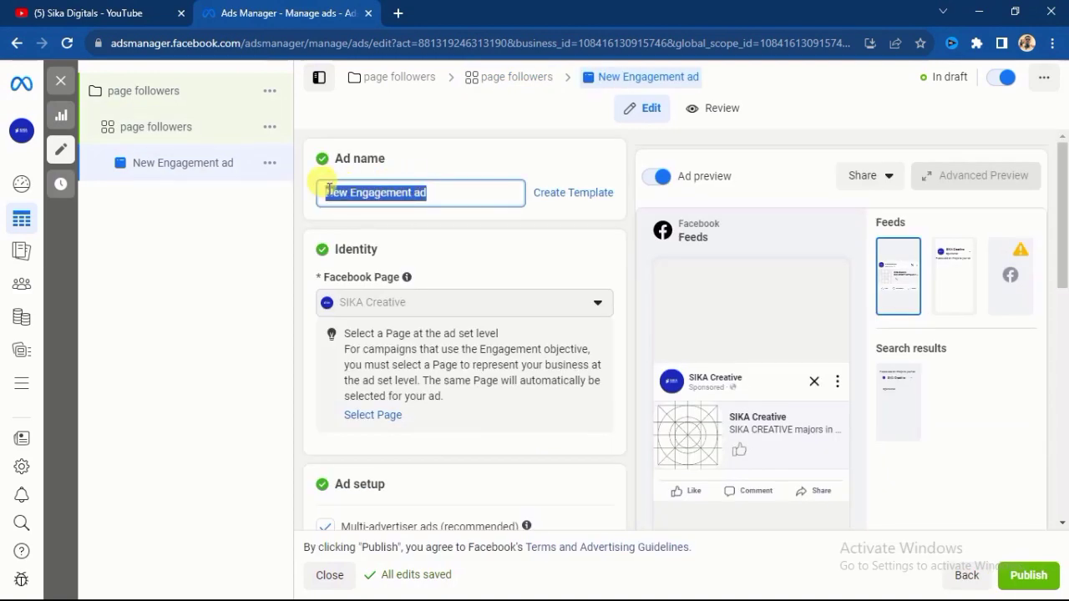
{"action": "type", "text": "PAGE FOLLOW"}
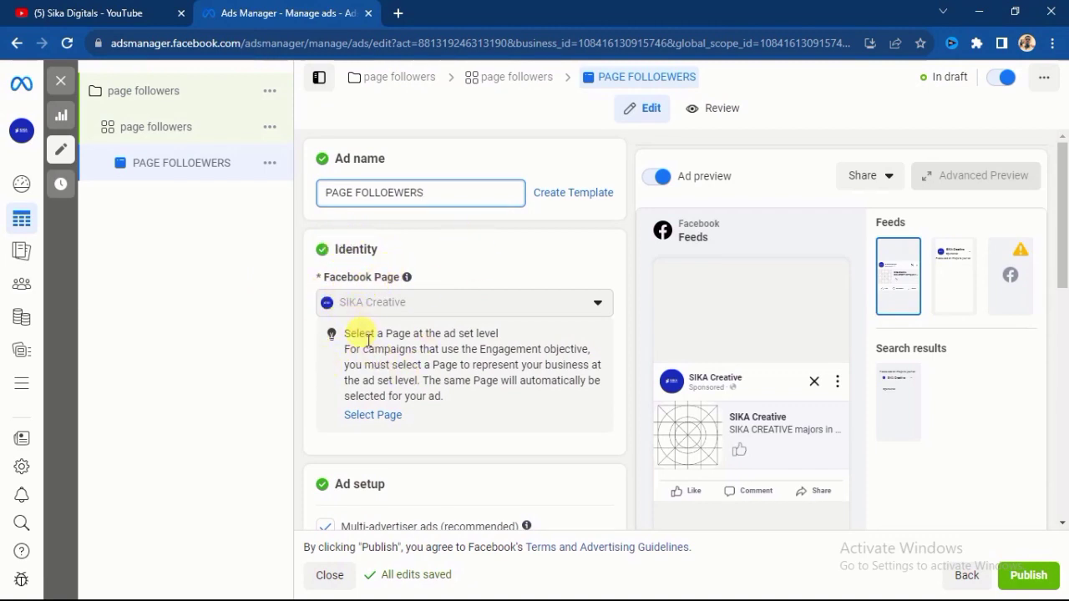
Explore adding a video to the ad creative by browsing the computer's Videos folder, and close the media selection without choosing a file
{"action": "scroll", "coordinate": [365, 446], "scroll_direction": "down", "scroll_amount": 3}
{"action": "scroll", "coordinate": [404, 412], "scroll_direction": "down", "scroll_amount": 3}
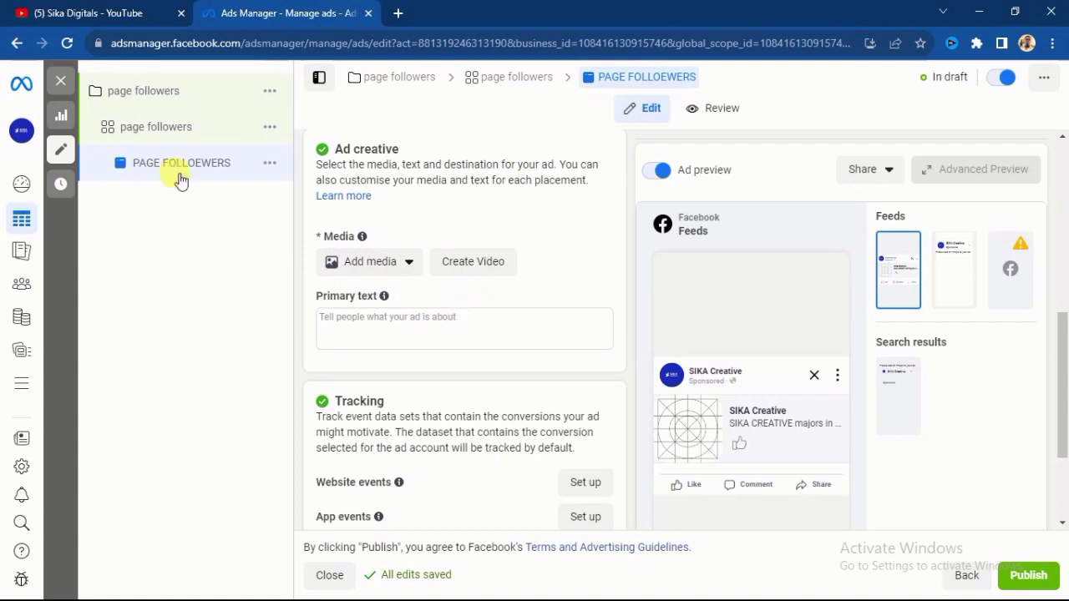
{"action": "left_click", "coordinate": [410, 264]}
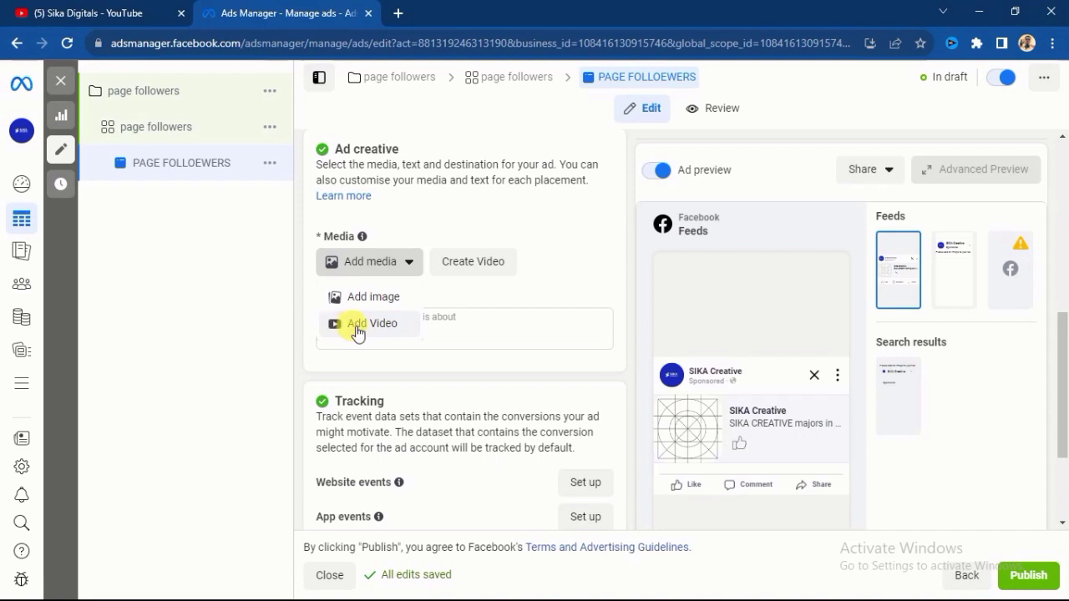
{"action": "left_click", "coordinate": [351, 329]}
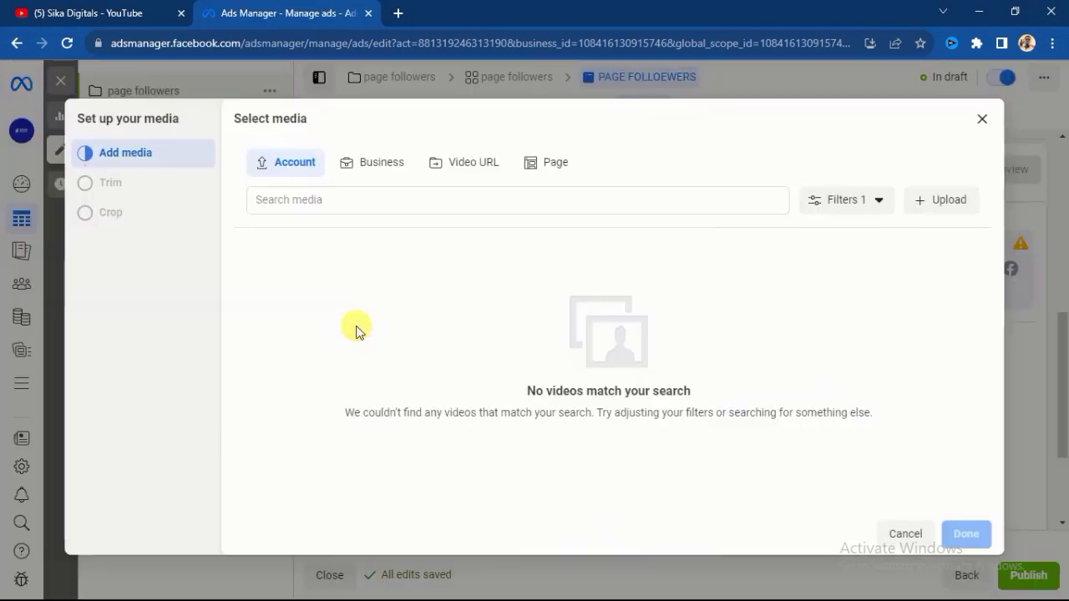
{"action": "left_click", "coordinate": [950, 201]}
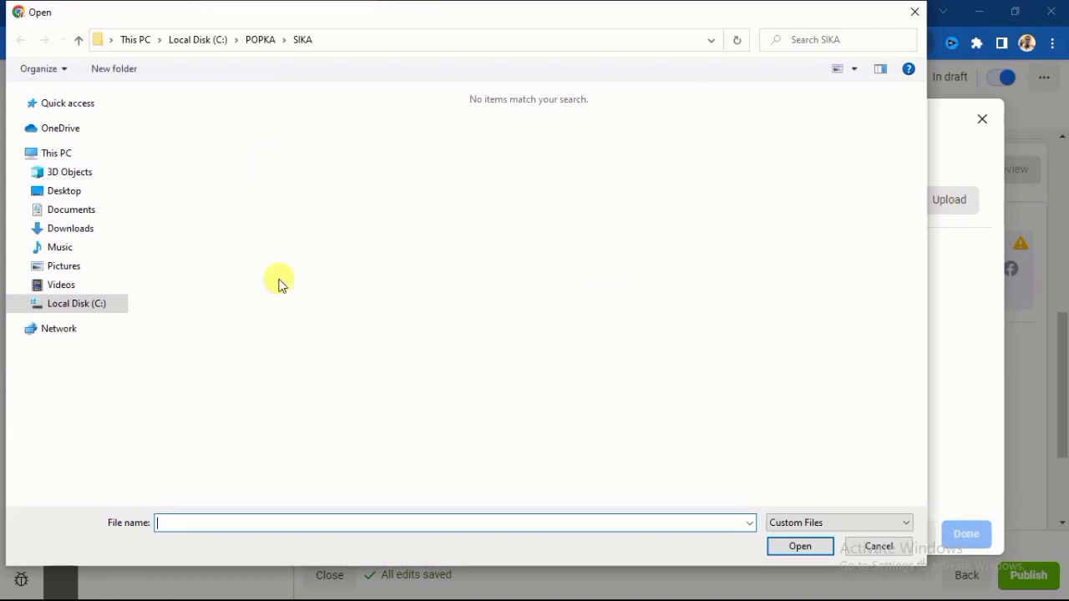
{"action": "left_click", "coordinate": [61, 285]}
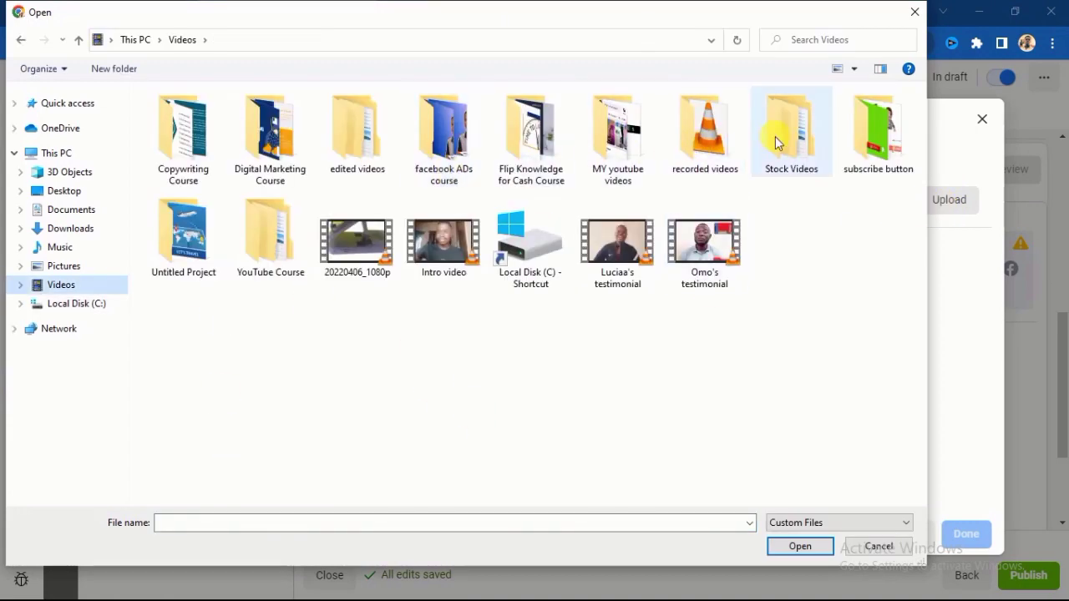
{"action": "left_click", "coordinate": [915, 15]}
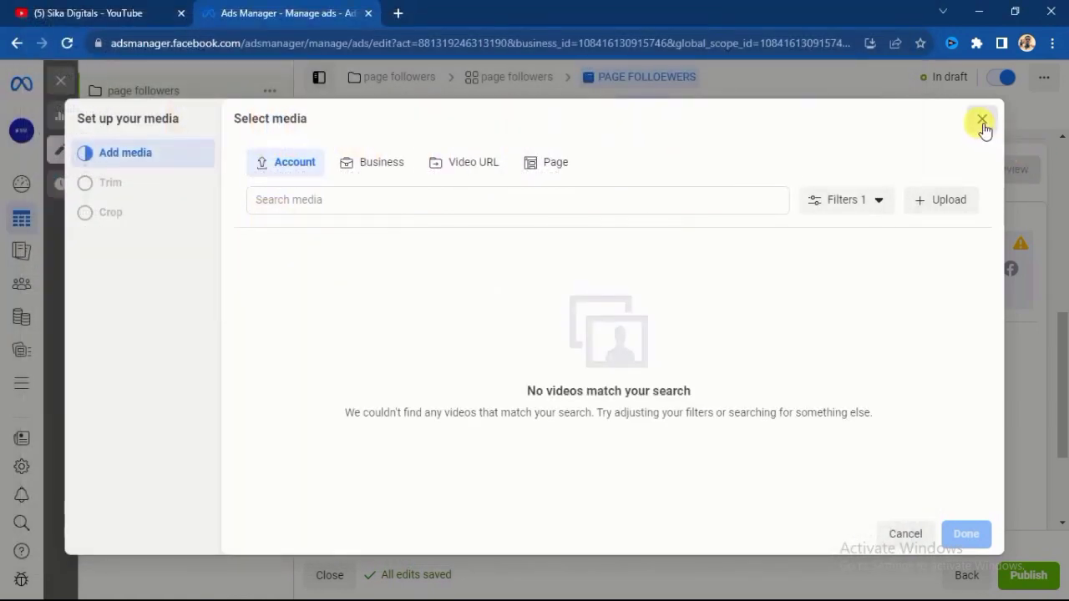
{"action": "left_click", "coordinate": [982, 121]}
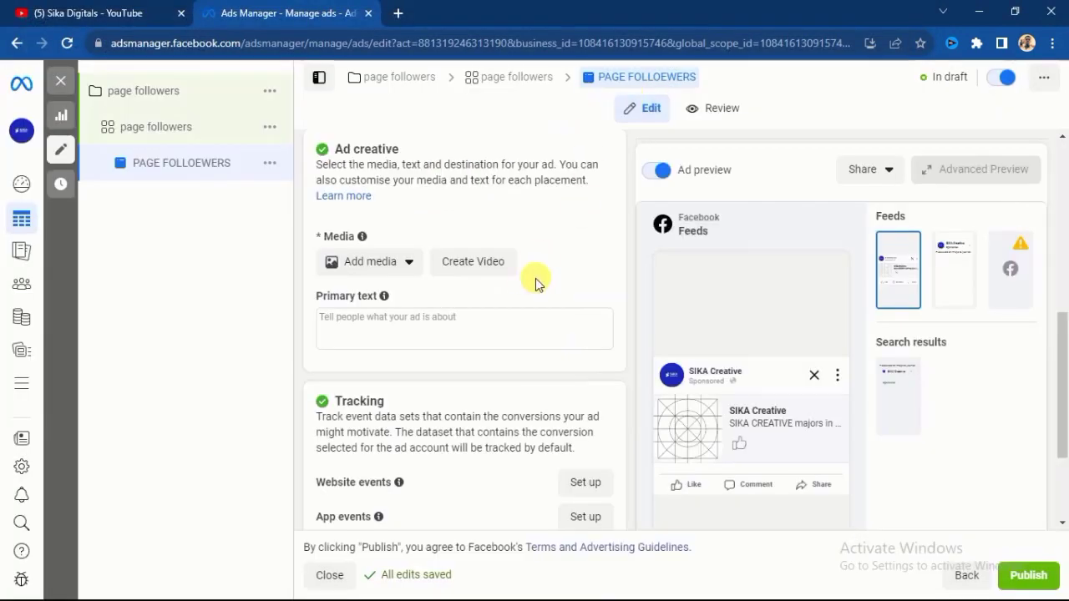
Review the ad's primary text field and the tracking options for website, app and offline events
{"action": "left_click", "coordinate": [332, 316]}
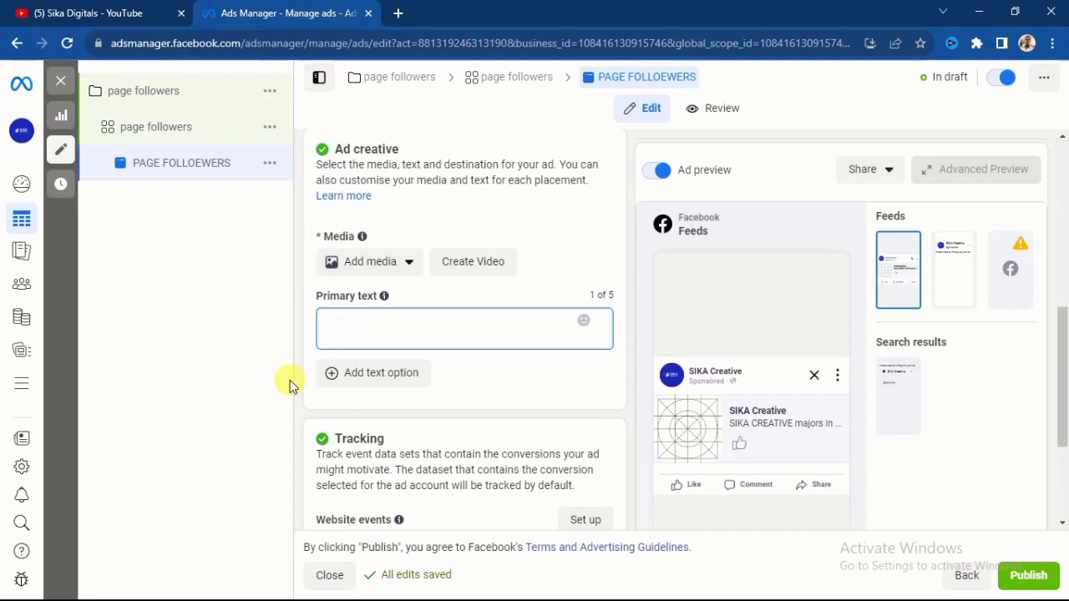
{"action": "scroll", "coordinate": [289, 401], "scroll_direction": "down", "scroll_amount": 3}
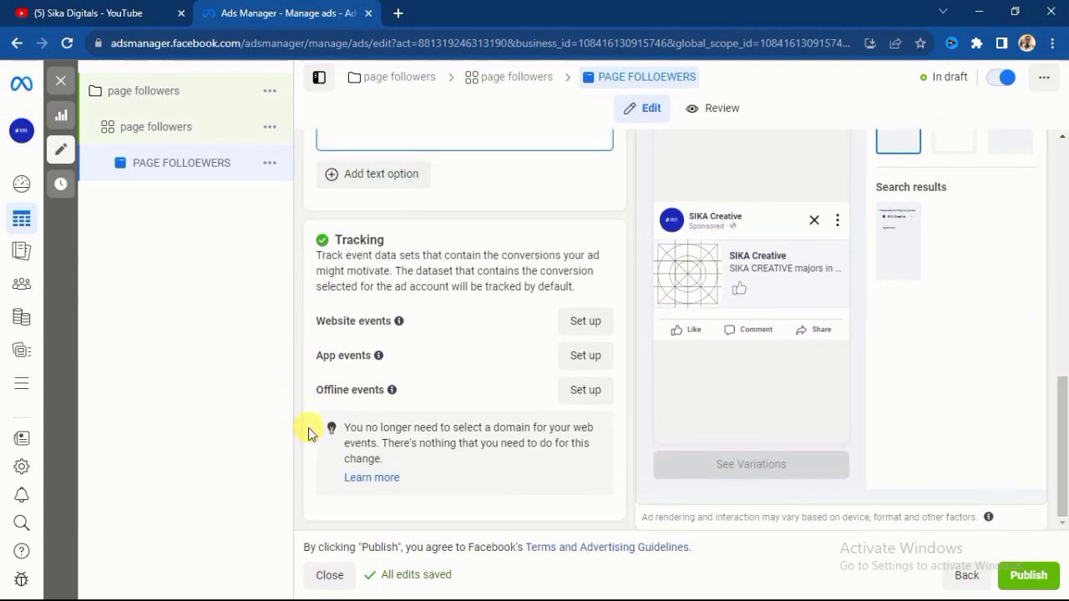
{"action": "scroll", "coordinate": [457, 382], "scroll_direction": "up", "scroll_amount": 1}
{"action": "scroll", "coordinate": [458, 382], "scroll_direction": "up", "scroll_amount": 3}
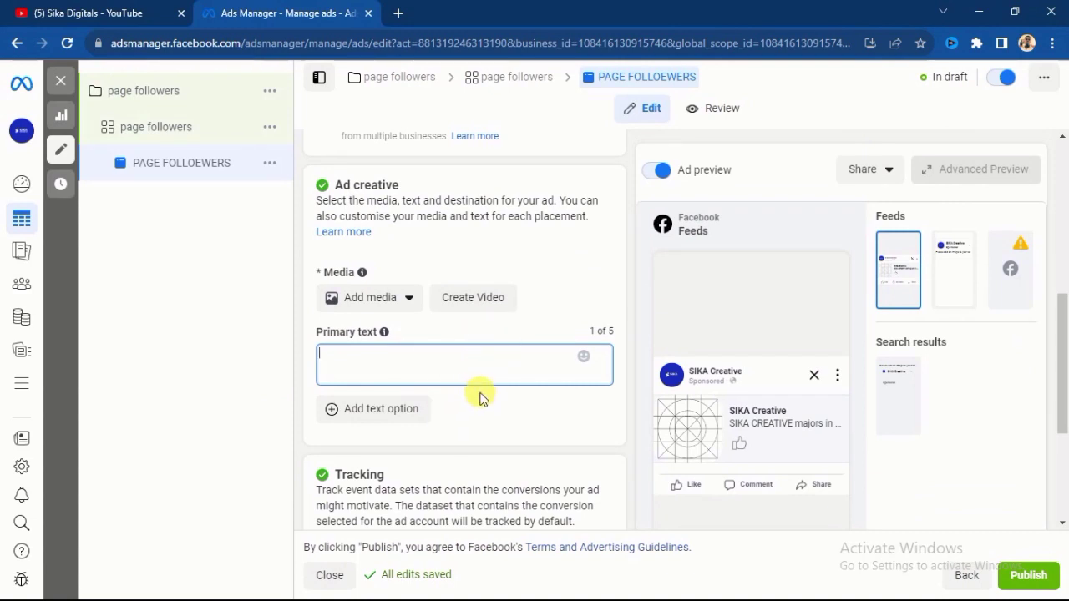
{"action": "scroll", "coordinate": [478, 405], "scroll_direction": "down", "scroll_amount": 3}
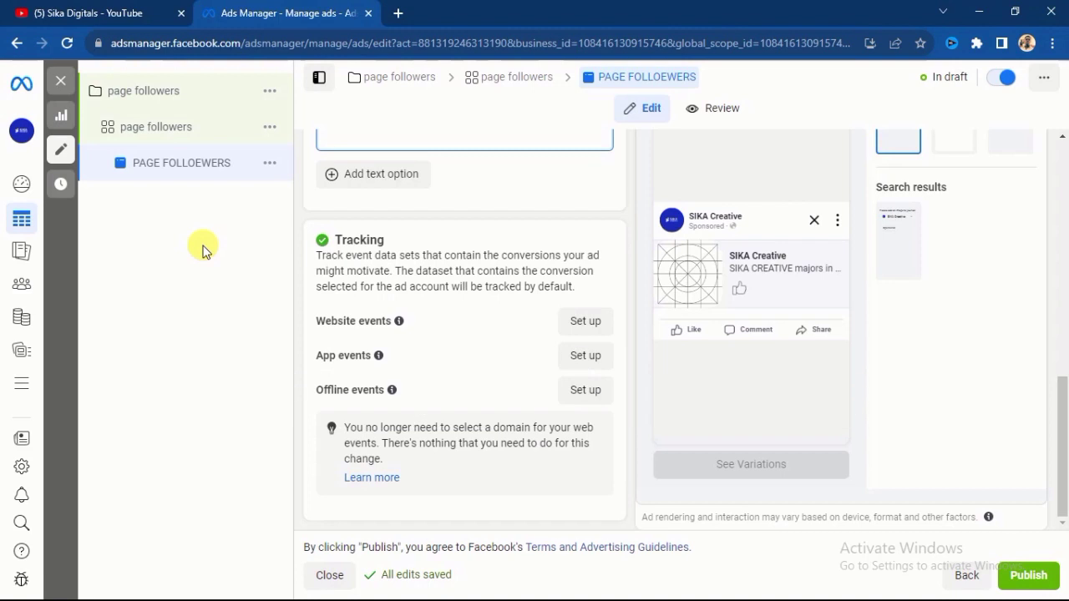
Switch to the Sika Digitals channel page on YouTube
{"action": "left_click", "coordinate": [107, 12]}
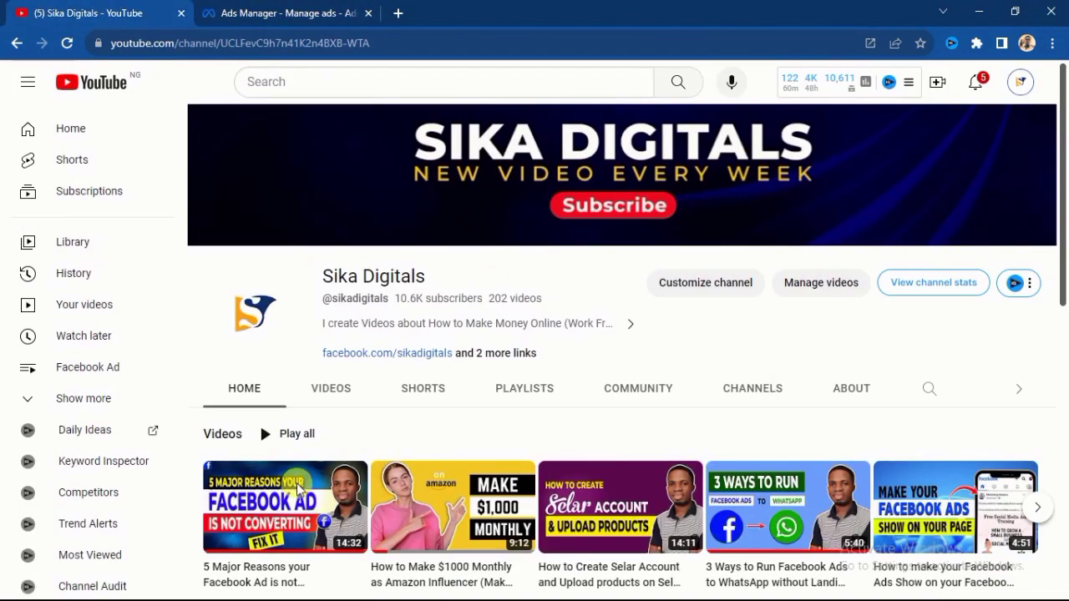